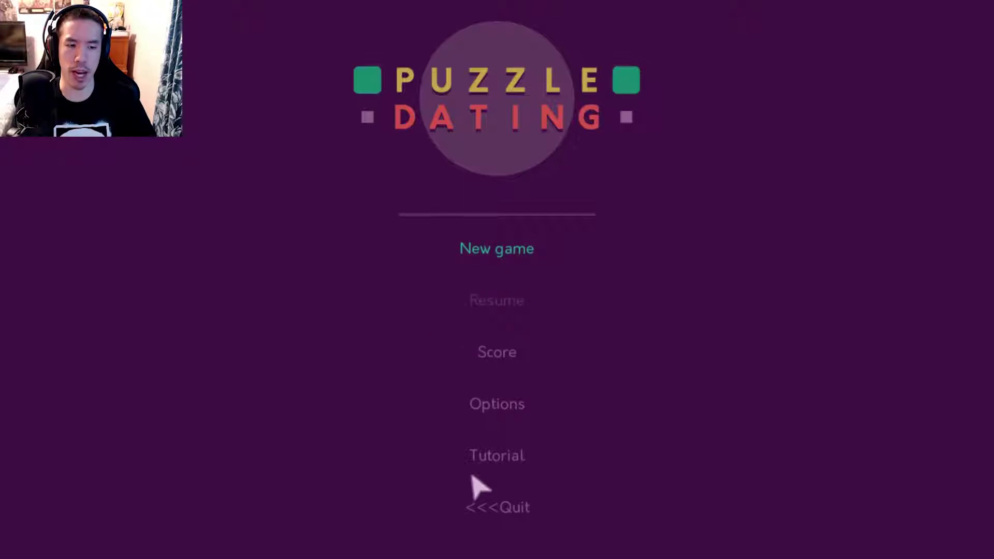
Start a new game and pick Alice, the outspoken dancer, as the date.
left_click(489, 458)
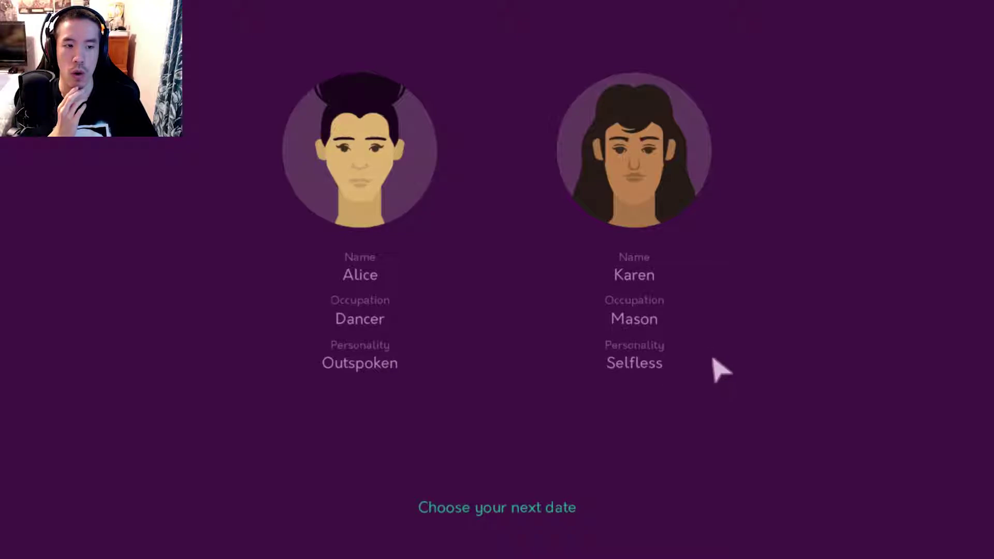
key("Return")
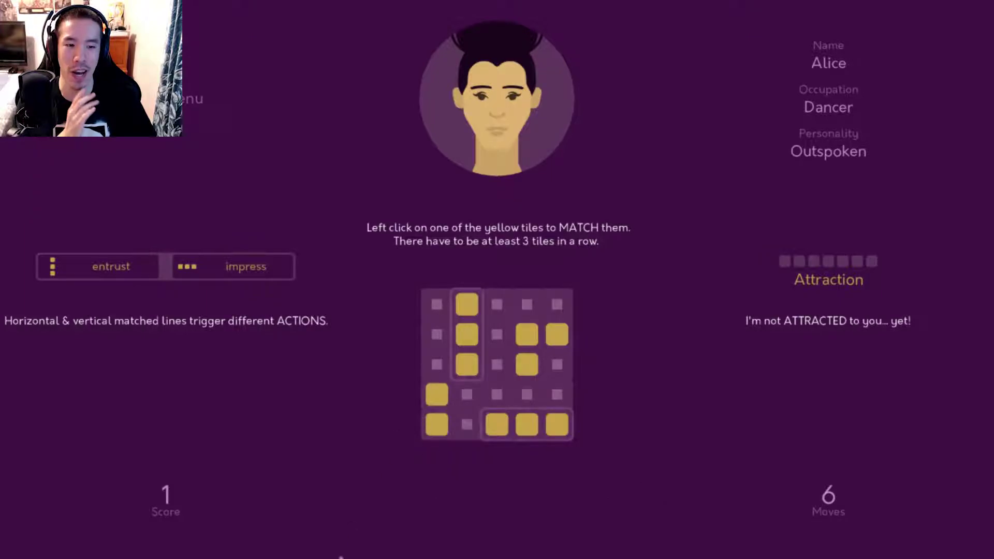
Collect the three stacked yellows, then swap a red tile down and collect the combined reds.
left_click(488, 424)
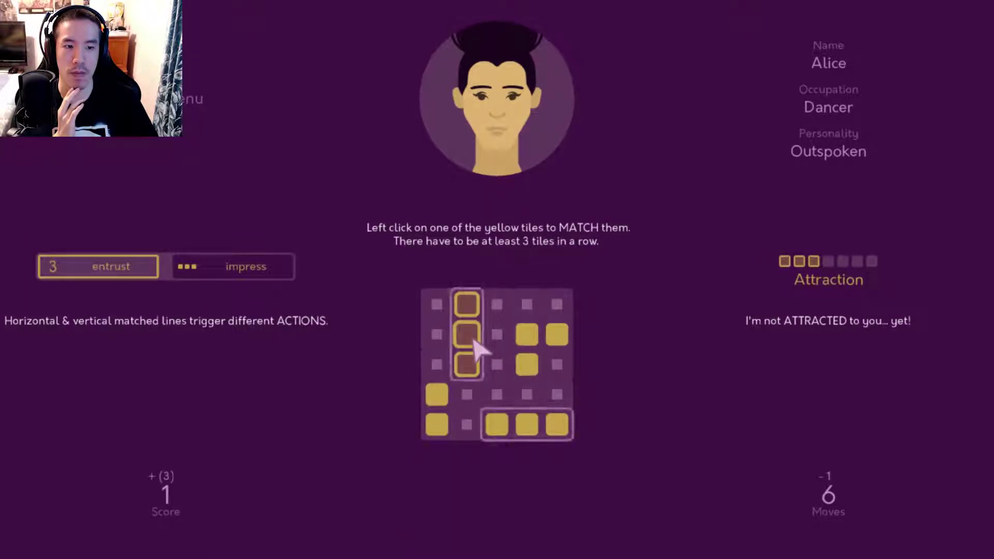
left_click(472, 340)
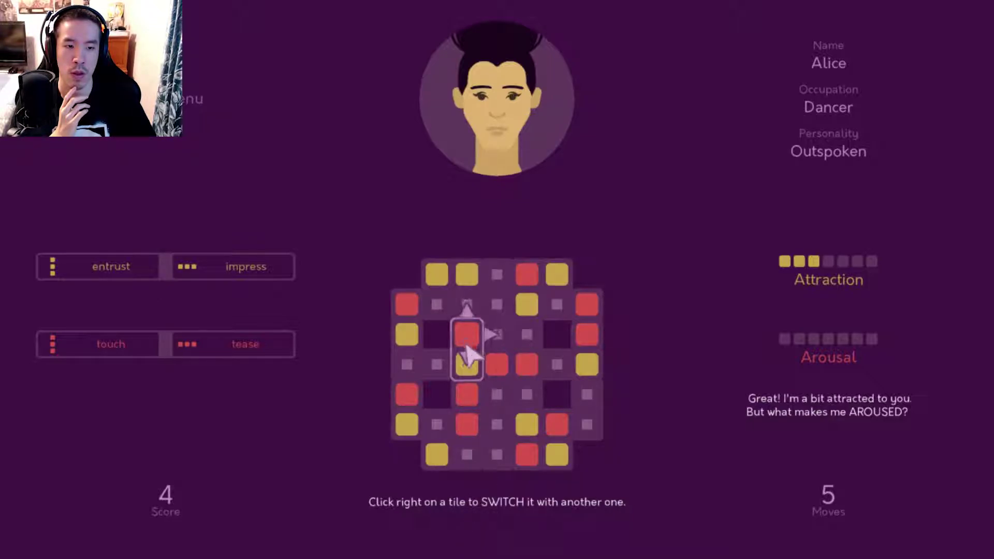
left_click(471, 367)
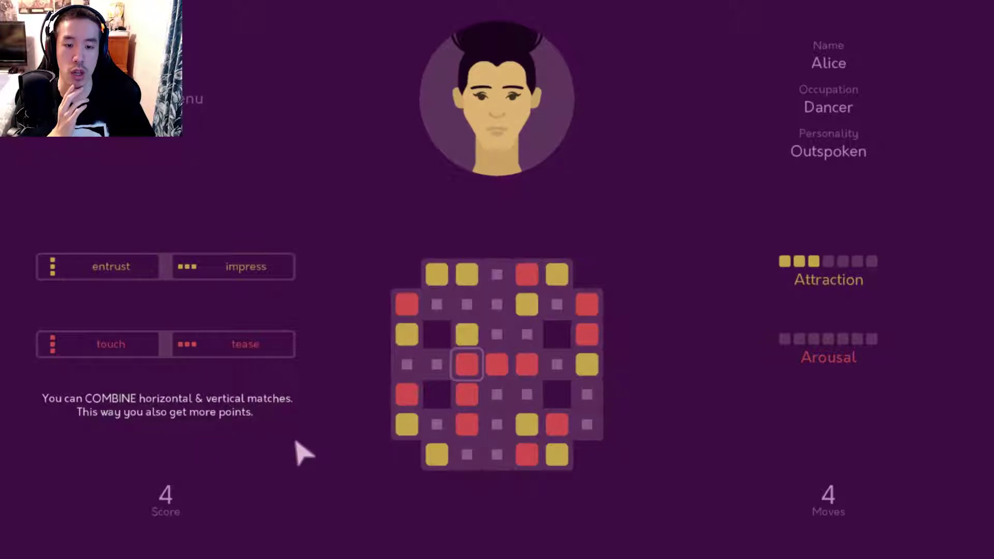
left_click(470, 373)
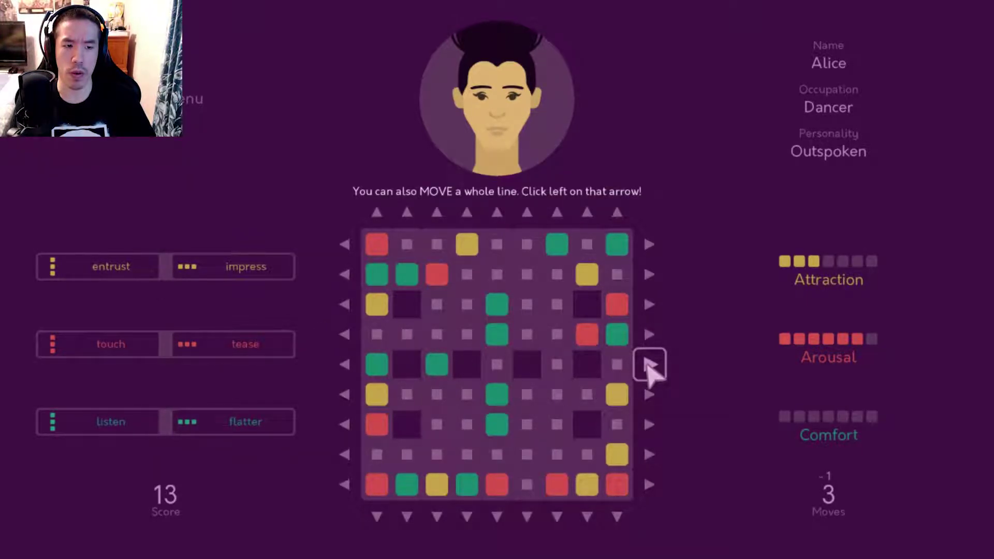
Line up and collect the five-green column and humor combo, then exit to the main menu.
left_click(649, 363)
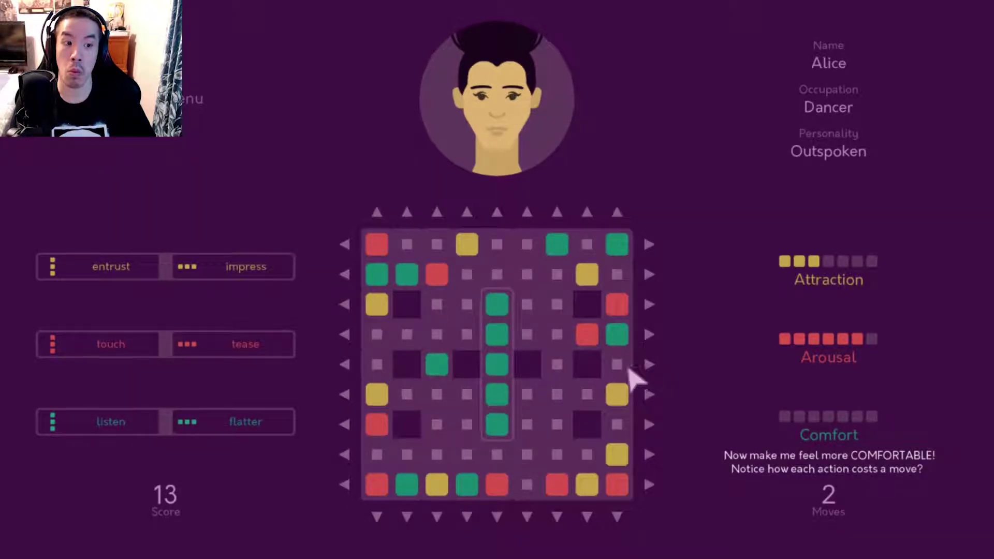
left_click(497, 365)
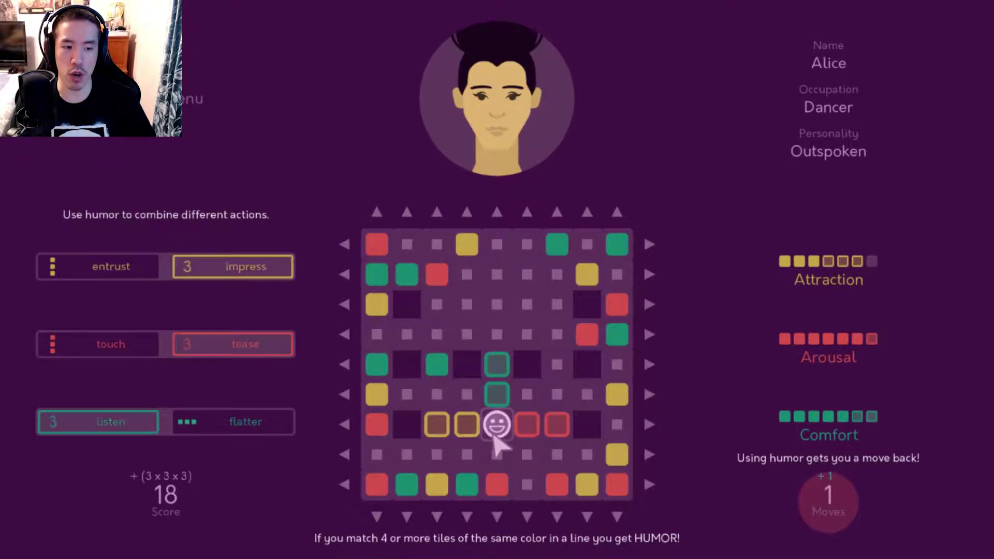
mouse_move(497, 425)
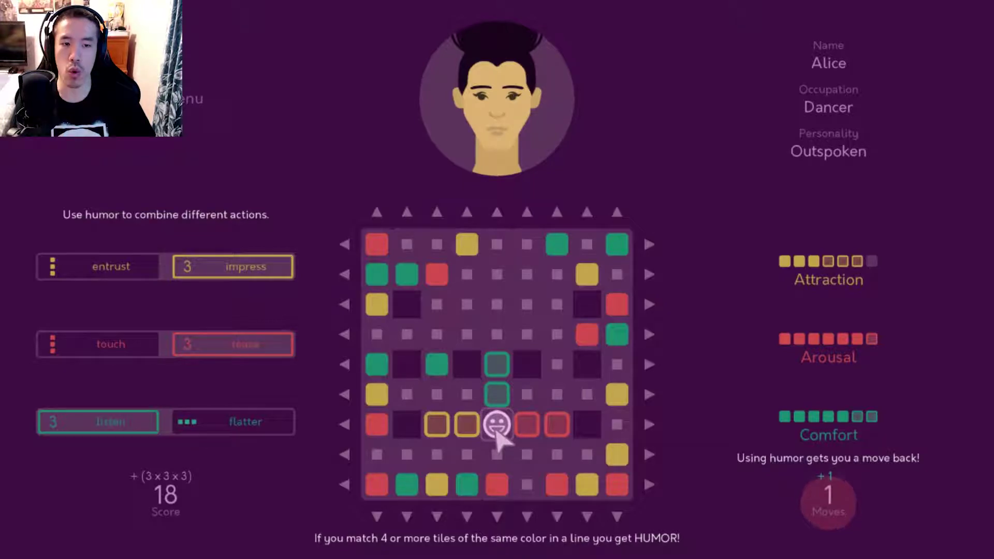
left_click(498, 429)
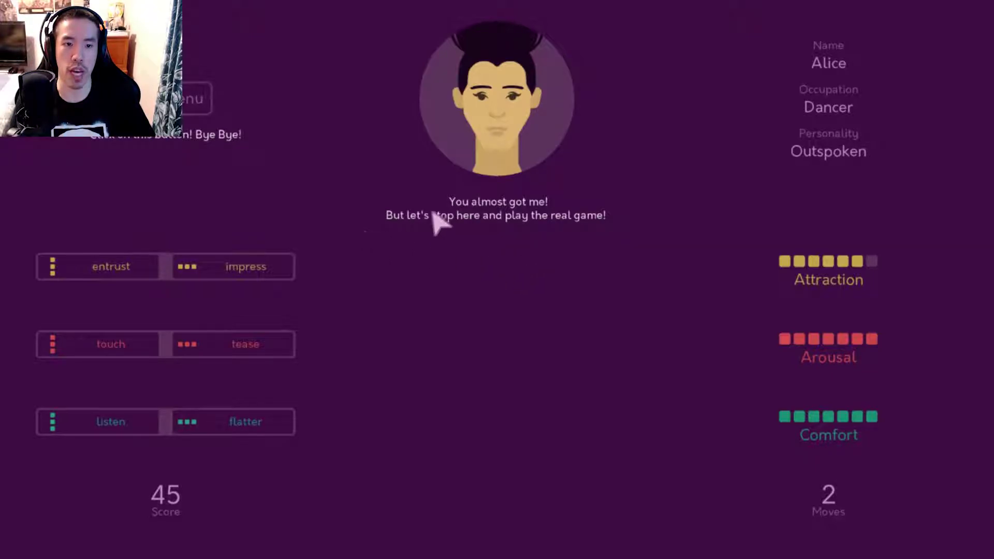
left_click(194, 98)
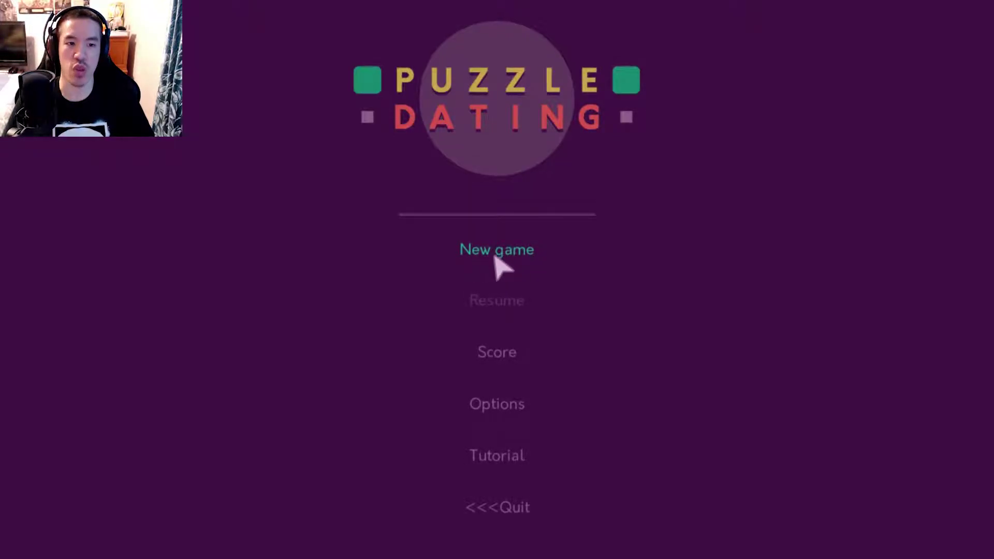
Start a fresh game from the main menu.
left_click(498, 257)
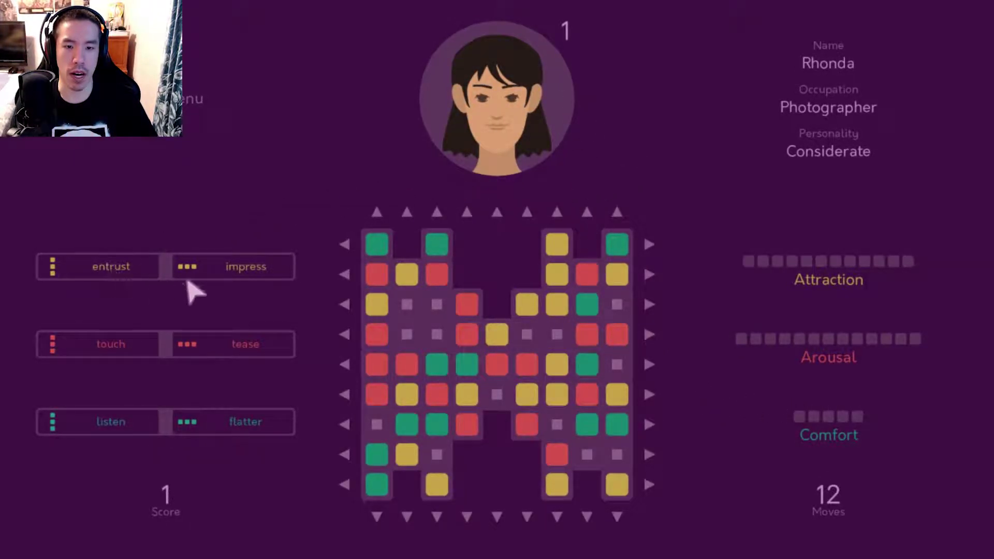
mouse_move(556, 289)
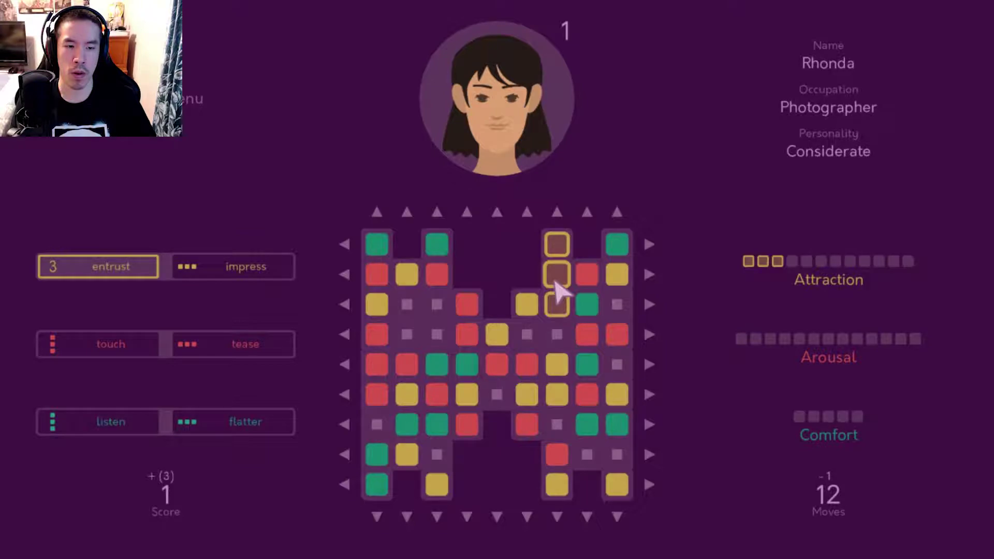
Collect the right-column yellows, shift columns to match greens and reds, and swap yellow with green.
left_click(557, 283)
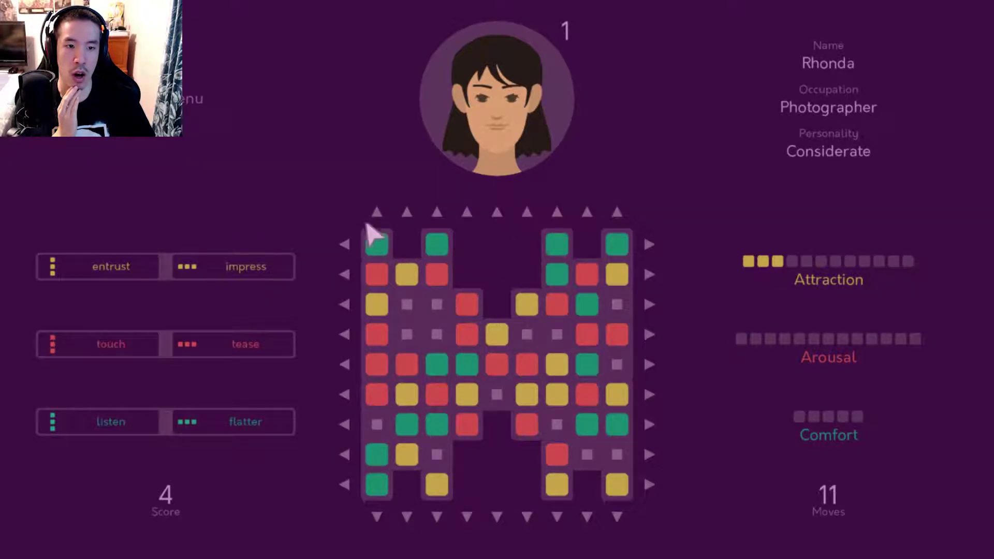
left_click(376, 209)
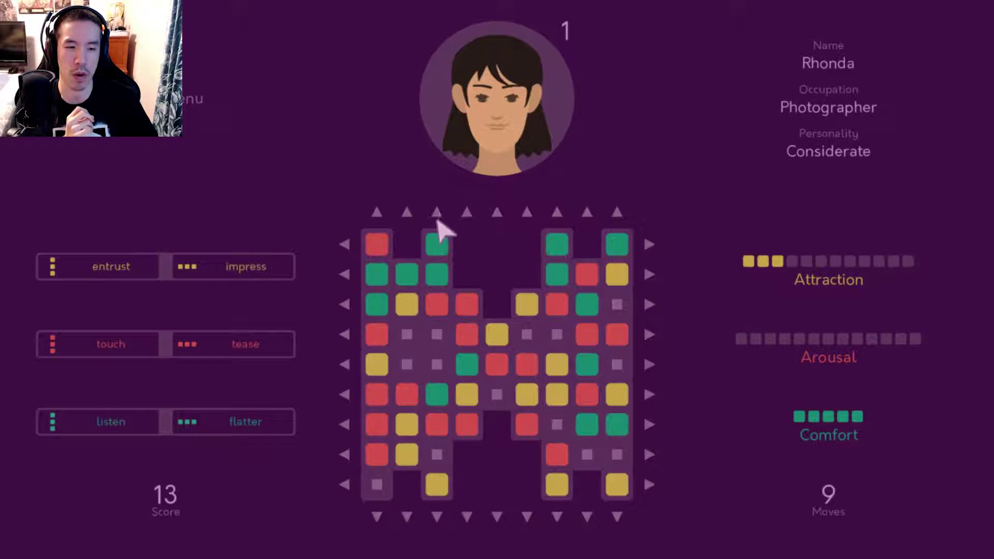
left_click(406, 516)
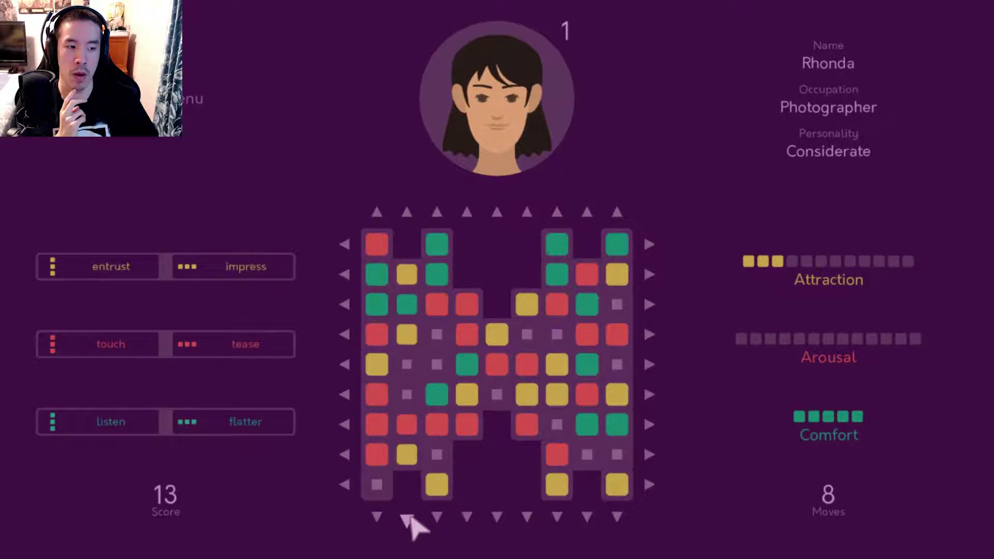
left_click(377, 518)
left_click(377, 442)
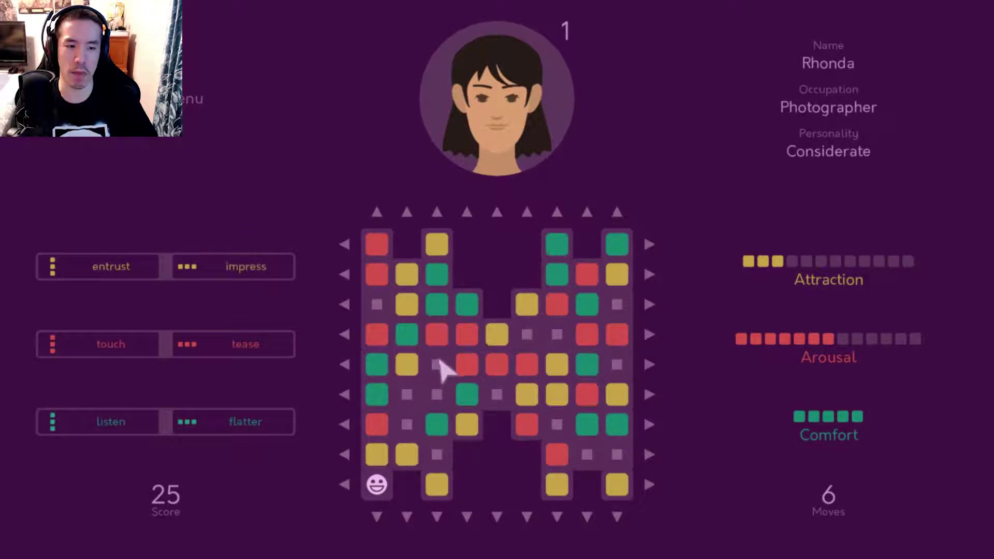
left_click_drag(410, 372, 407, 343)
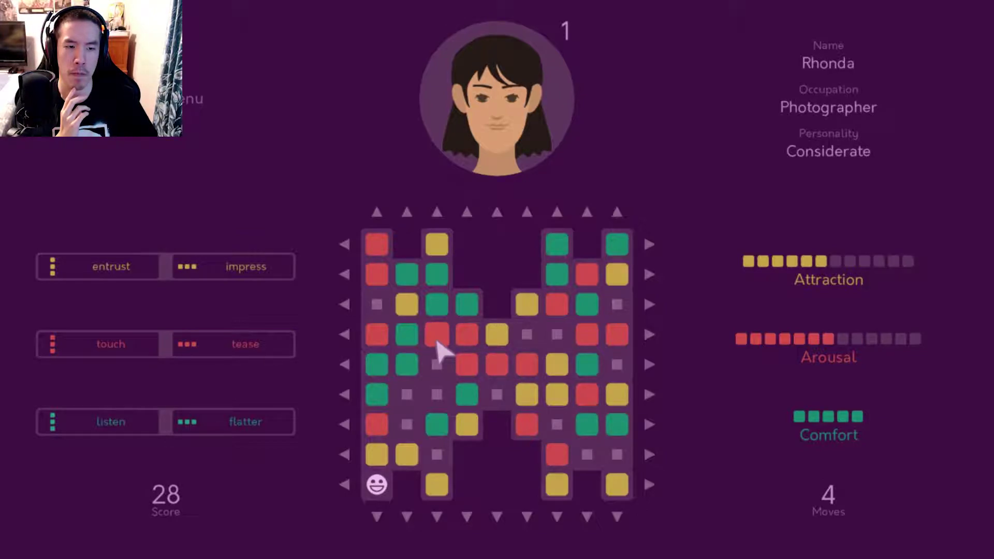
Complete four reds and two yellow matches, using Rhonda's last moves for a final 39.
left_click_drag(439, 354, 444, 373)
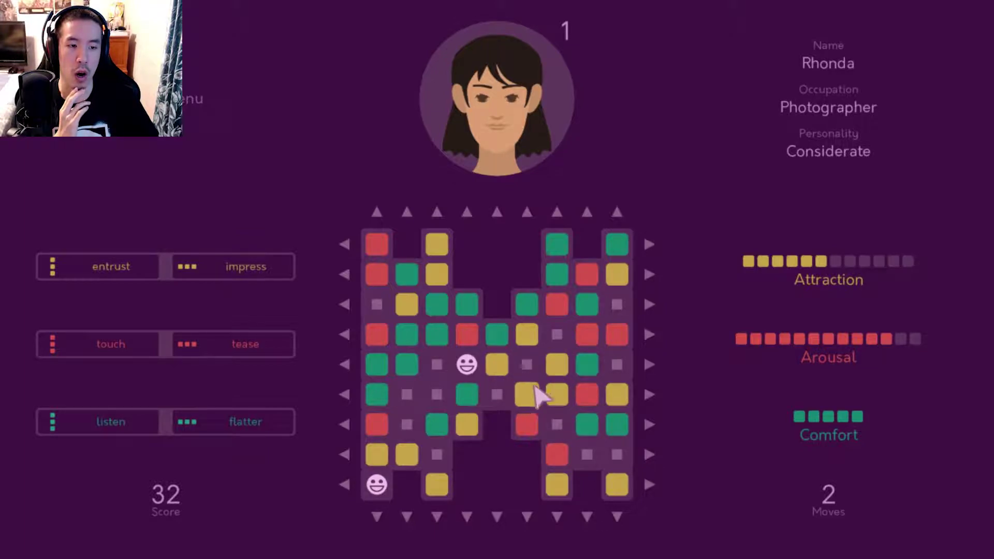
left_click_drag(528, 400, 527, 369)
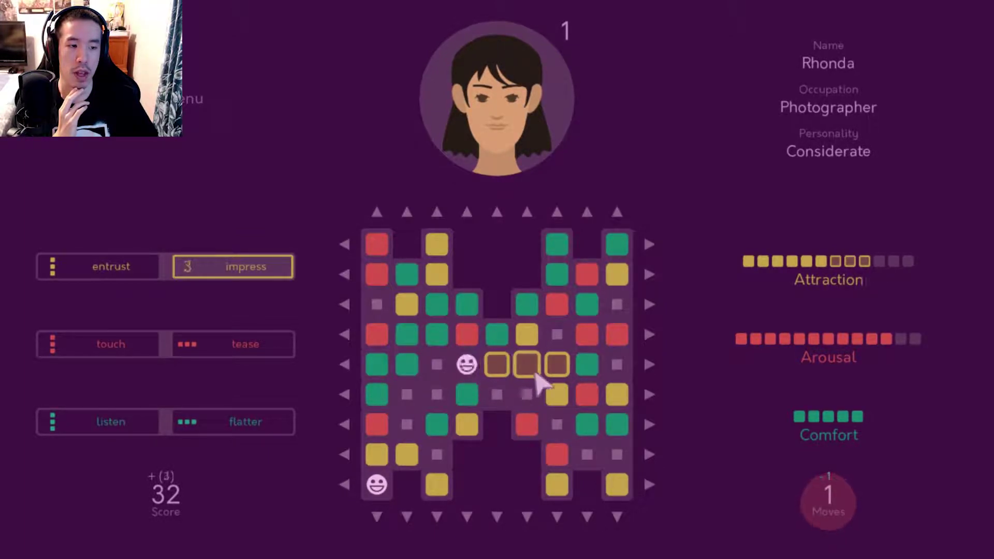
left_click(468, 363)
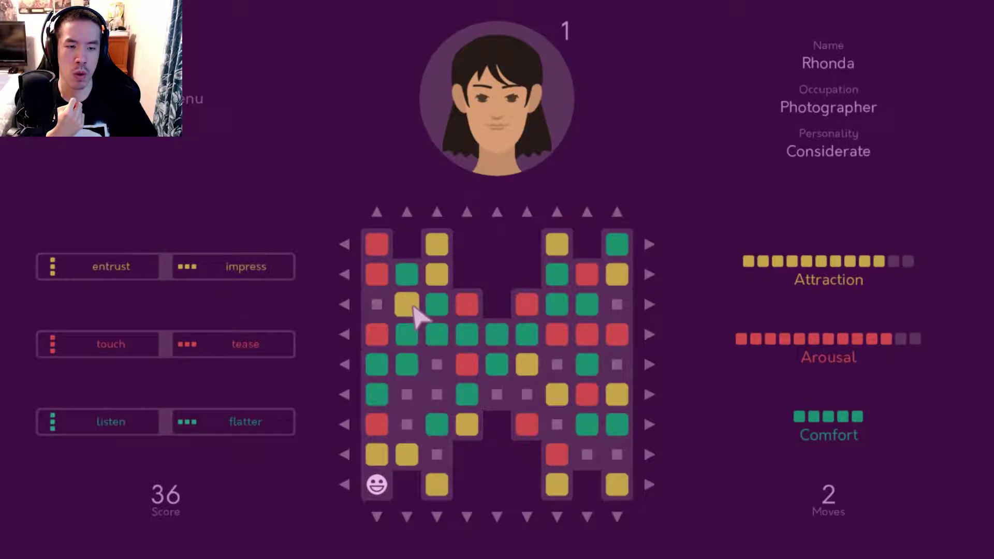
left_click_drag(413, 308, 437, 311)
left_click(437, 277)
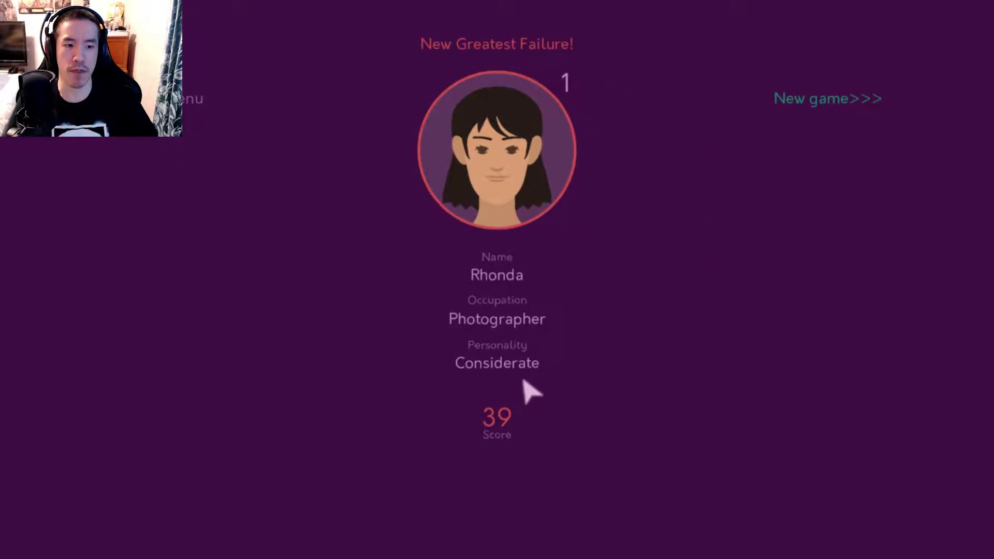
Start a new game from the failure screen and choose Mildred, the charming referee.
left_click(809, 106)
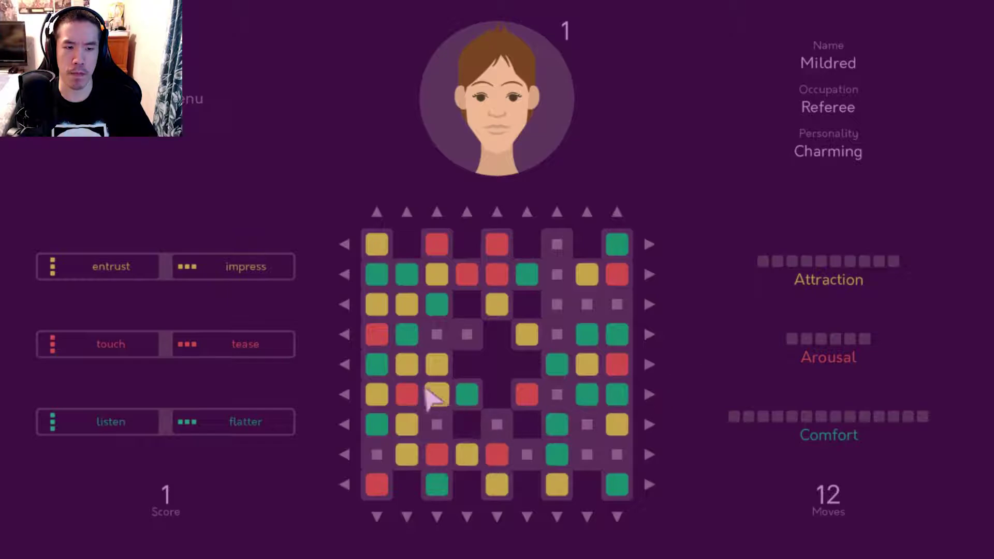
Match and collect yellow and red groups on Mildred's board until Attraction is full.
mouse_move(412, 372)
left_mouse_down()
mouse_move(433, 433)
mouse_move(411, 410)
left_mouse_up()
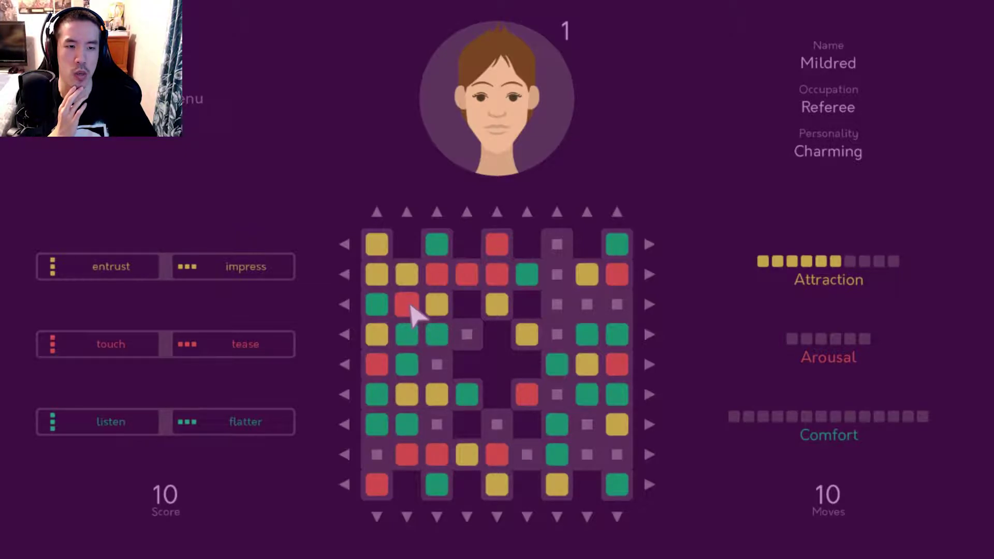
left_click_drag(412, 314, 406, 284)
left_click(451, 284)
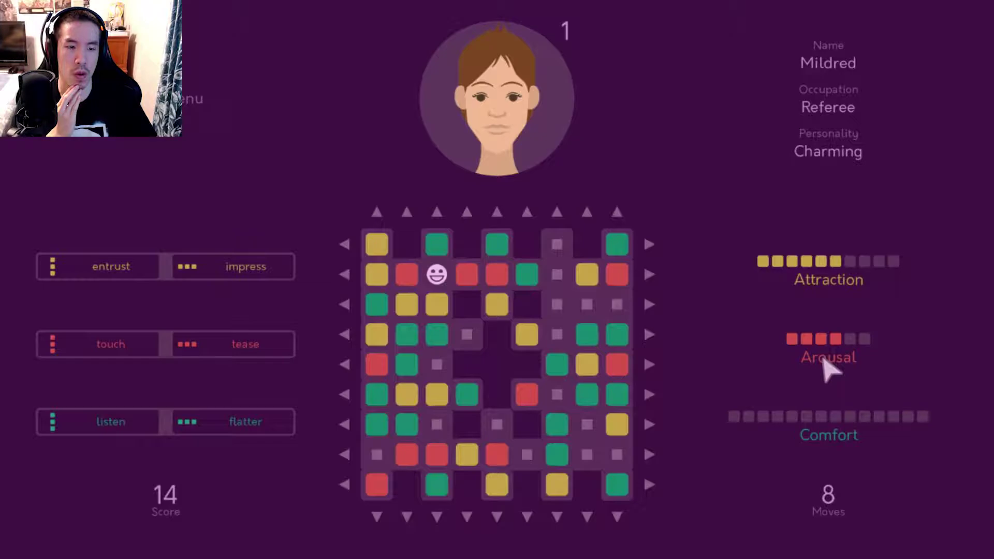
left_click_drag(376, 334, 376, 309)
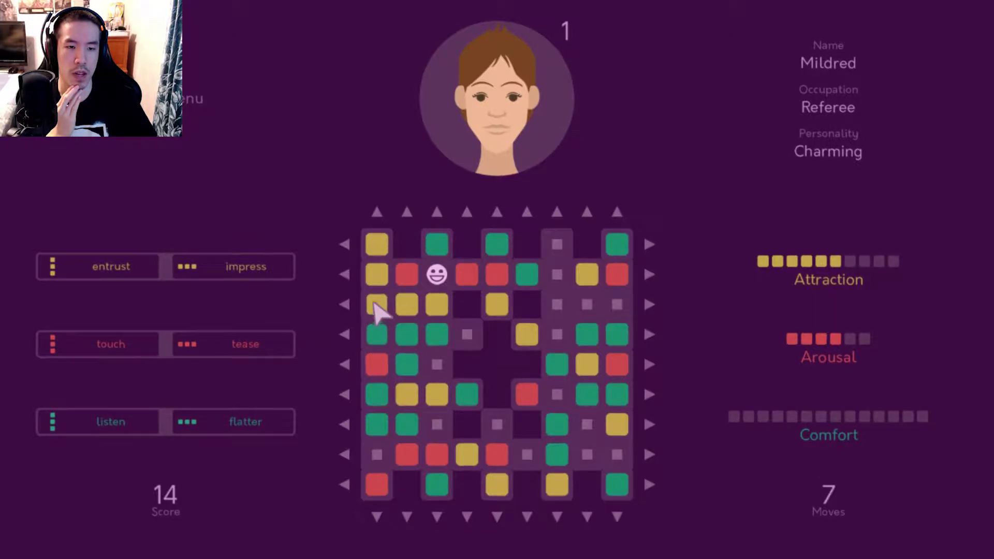
left_click(376, 314)
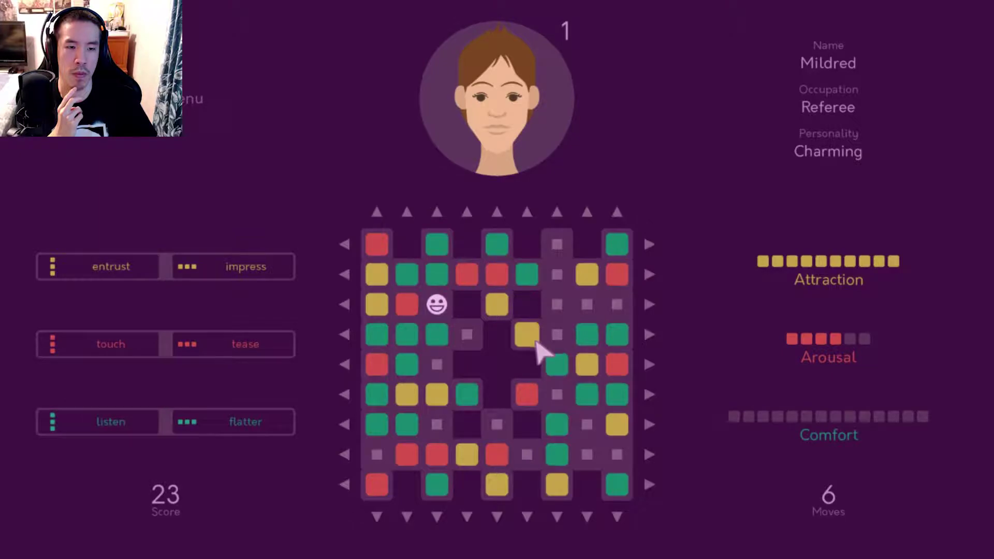
Collect a teal match and slide a green tile down to fill Mildred's Comfort meter.
left_click(437, 518)
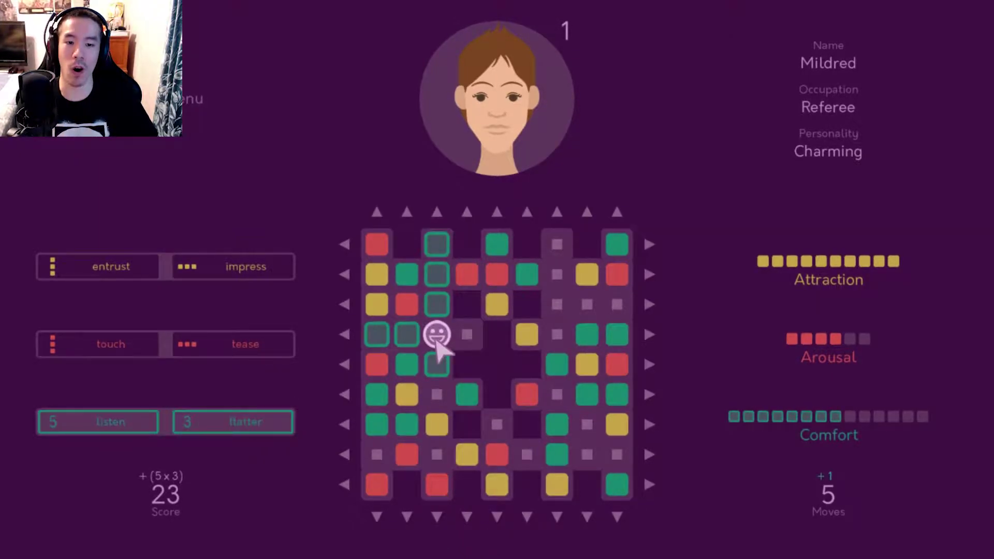
left_click(437, 338)
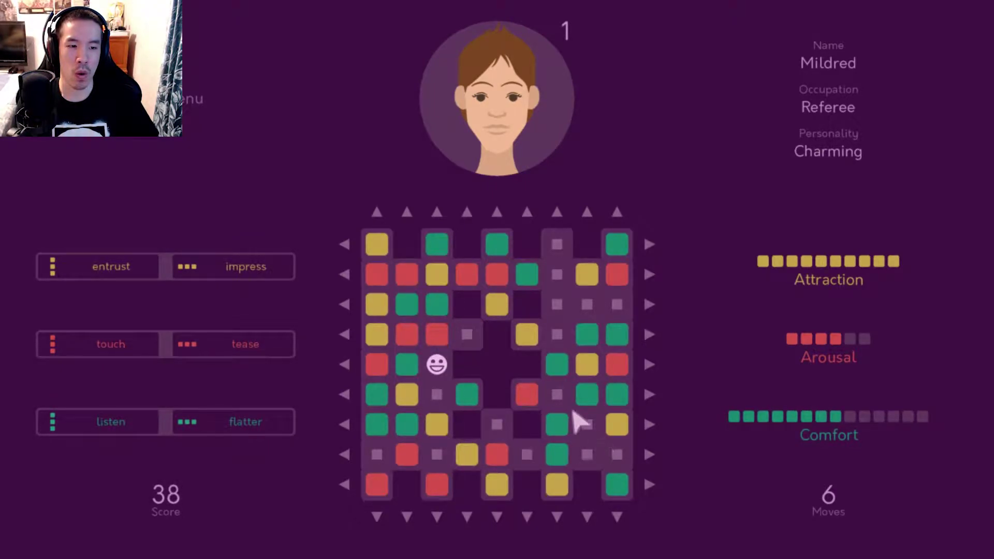
left_click_drag(557, 373, 559, 395)
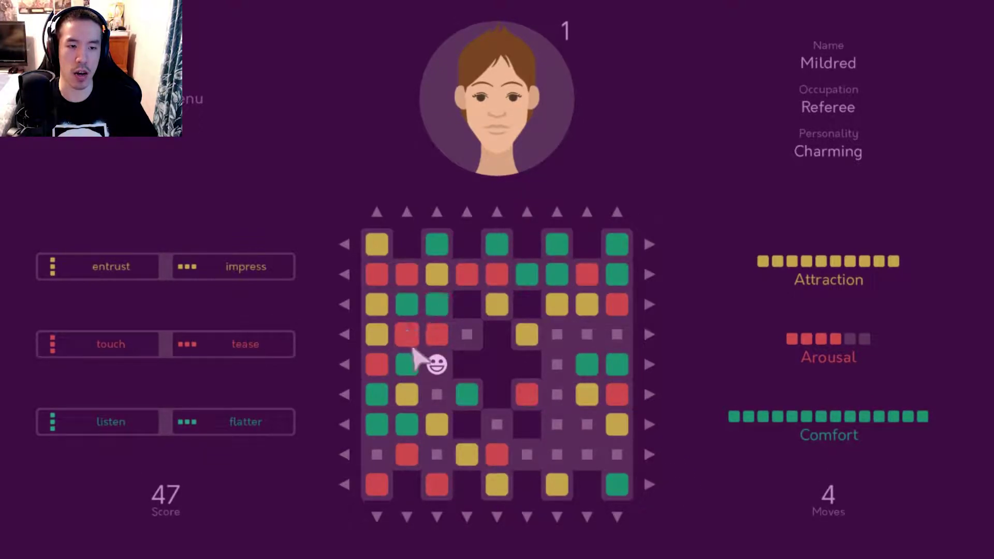
left_click_drag(383, 371, 388, 337)
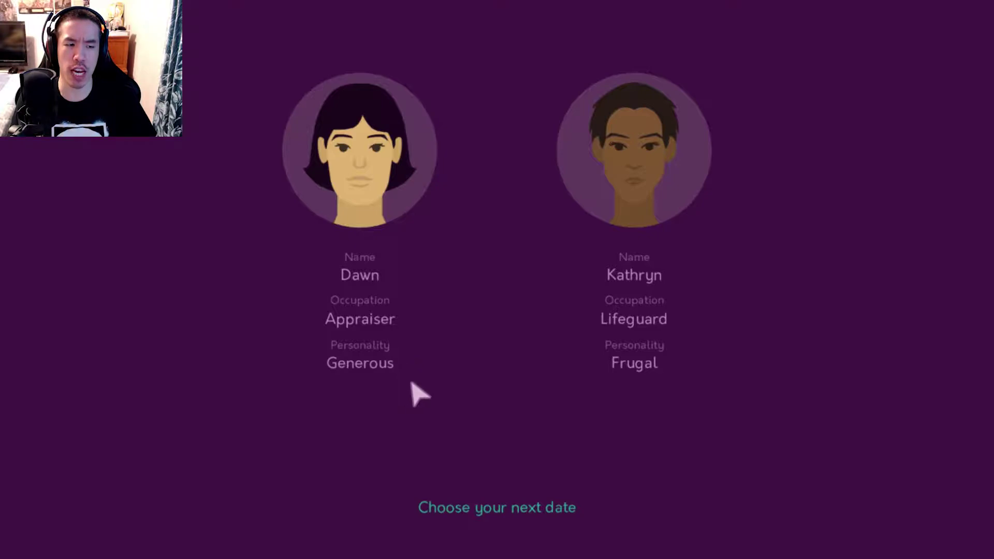
Choose Dawn, then clear a bottom-row green run and match yellows and right-column greens.
left_click(369, 143)
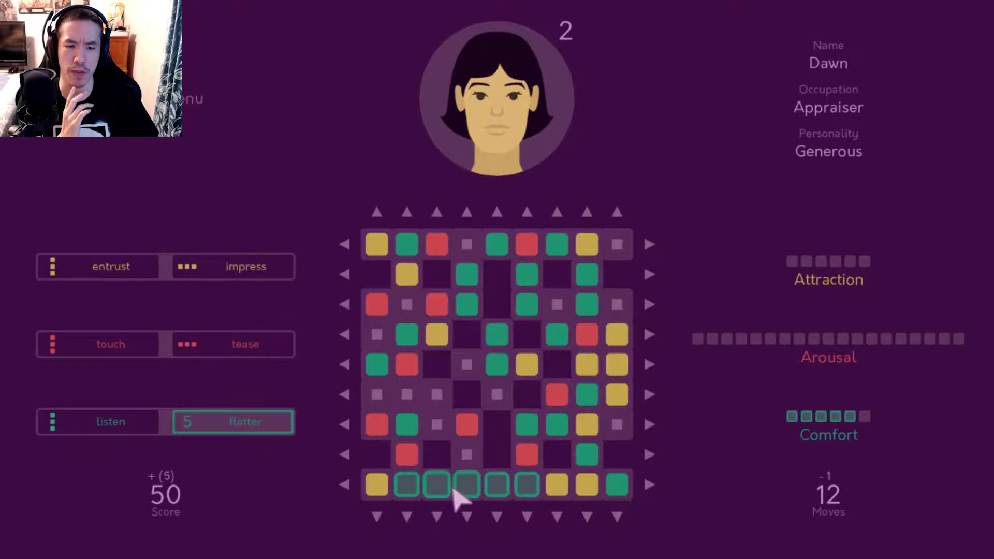
left_click(467, 496)
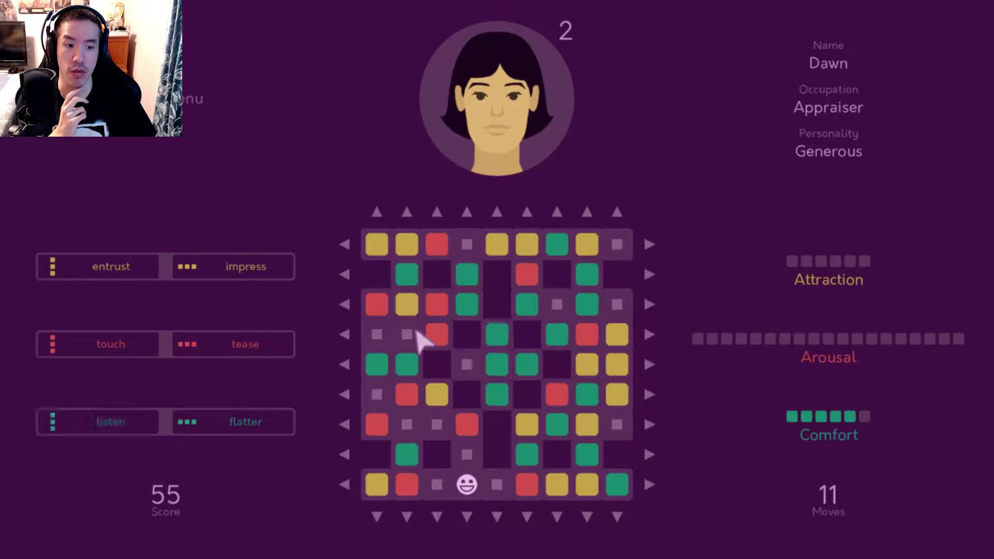
left_click(650, 359)
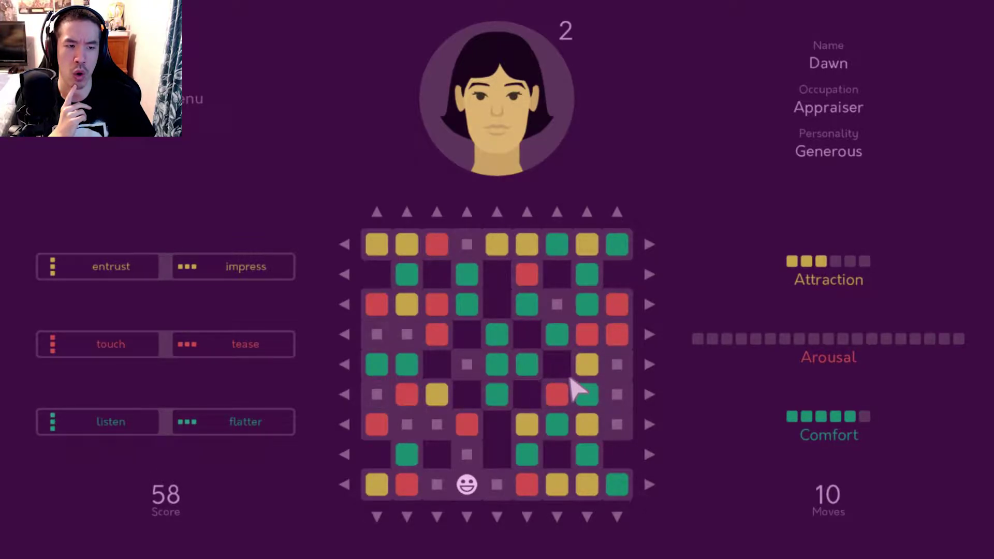
left_click_drag(587, 248, 563, 256)
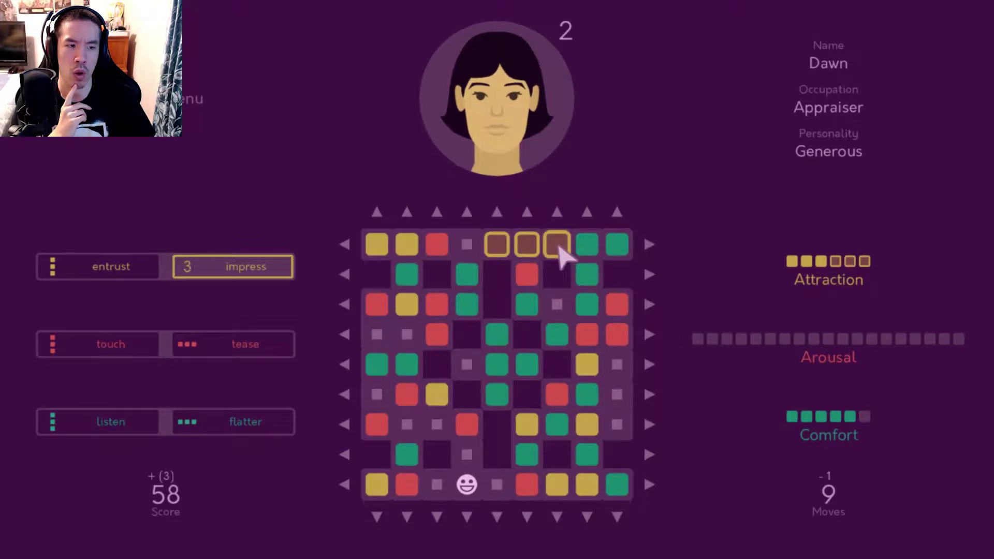
left_click_drag(589, 311, 595, 296)
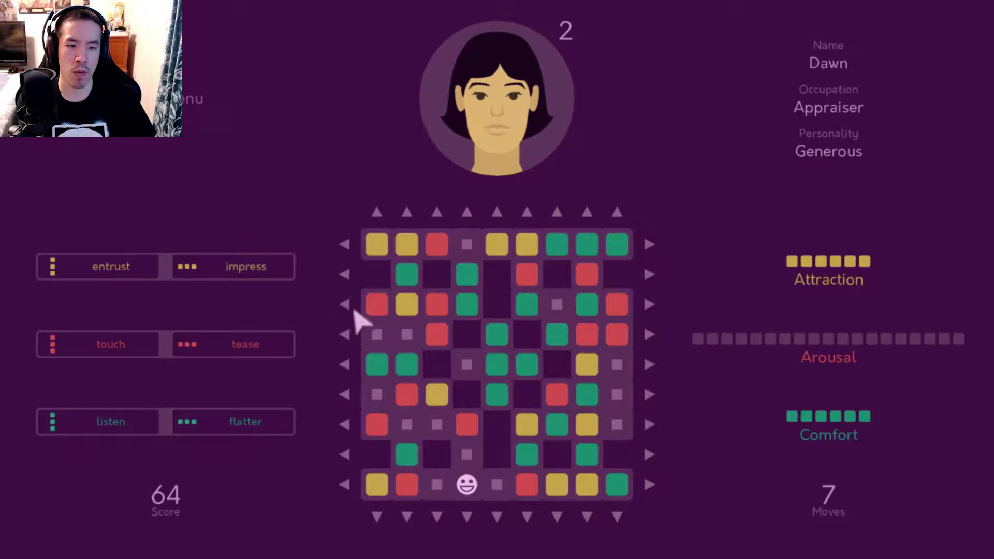
Match reds, swap tiles and clear previewed greens until Dawn's date ends at 73.
left_click(343, 333)
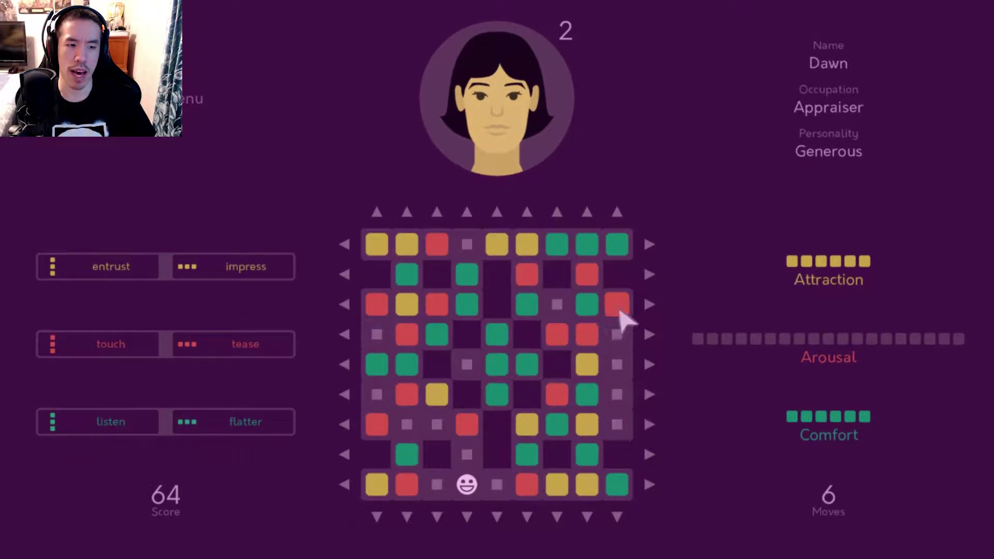
left_click_drag(618, 314, 626, 351)
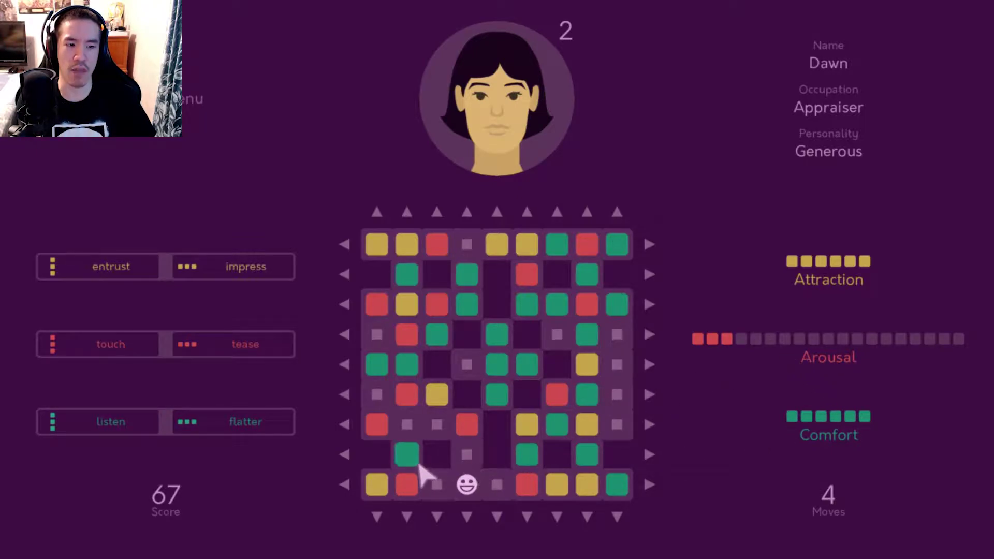
mouse_move(470, 490)
left_mouse_down()
mouse_move(474, 461)
mouse_move(464, 469)
left_mouse_up()
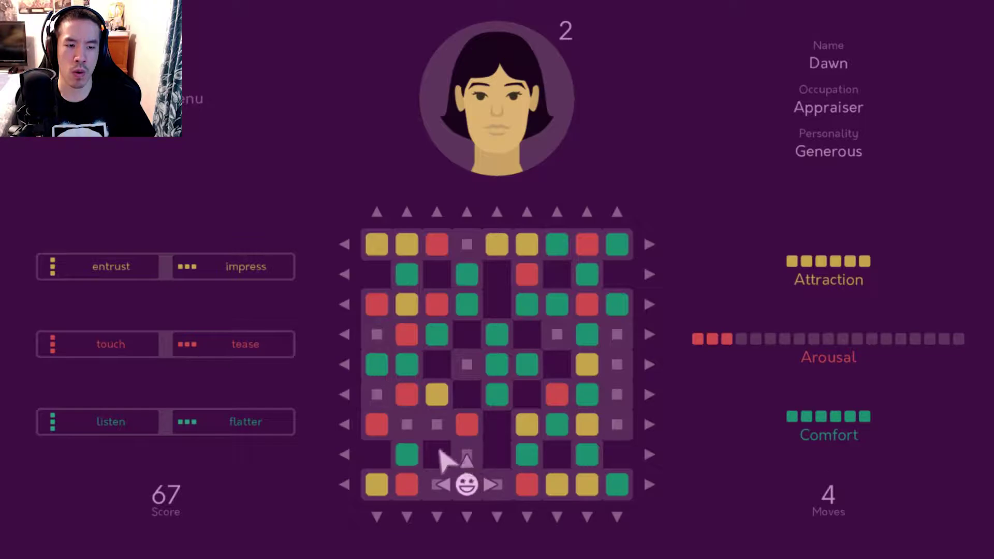
left_click_drag(404, 335, 410, 314)
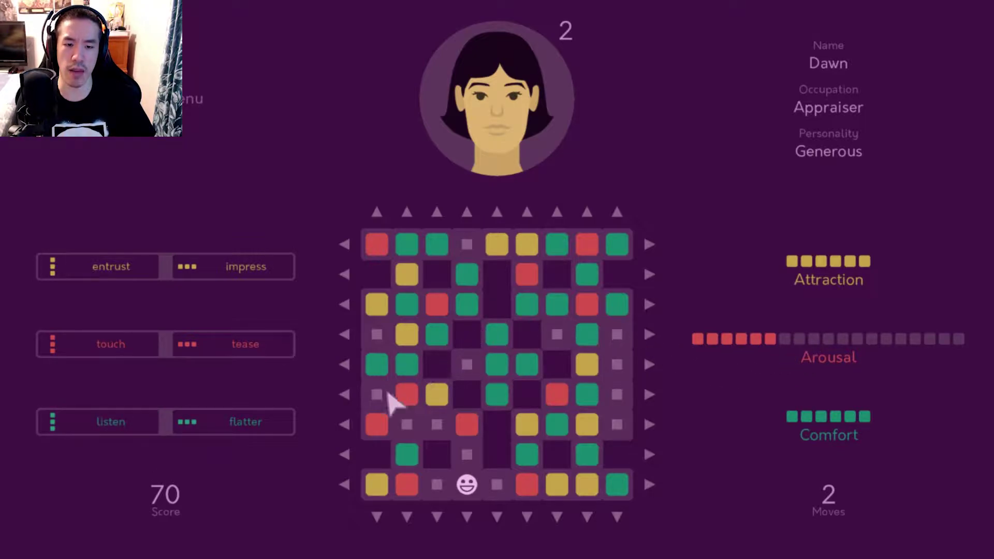
left_click(499, 364)
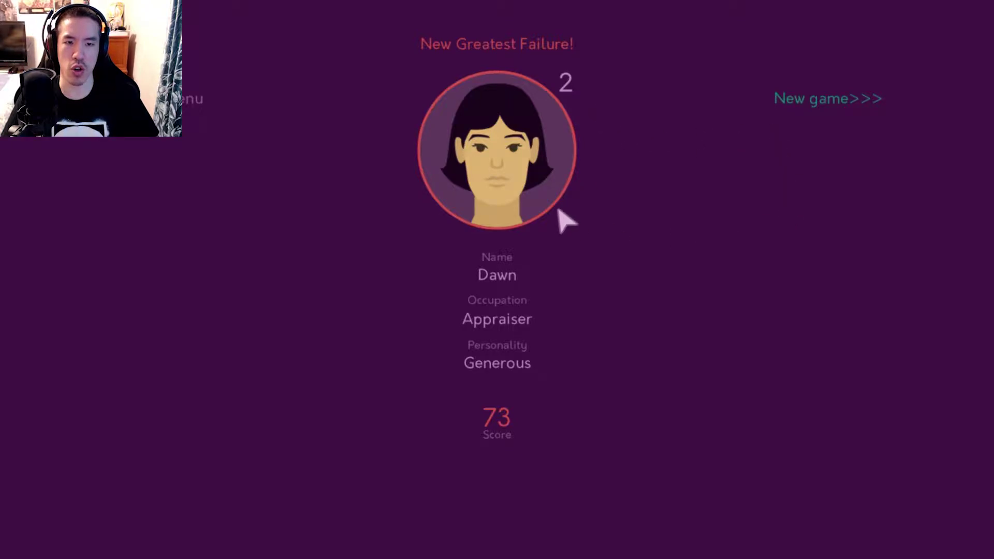
Start a new game with Cynthia the miller and form red matches to raise Arousal.
left_click(838, 98)
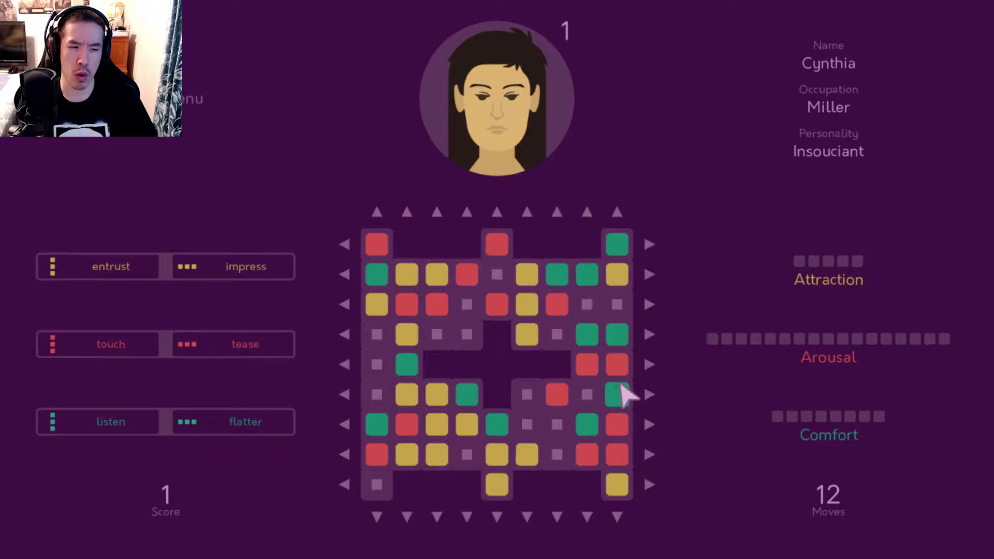
left_click_drag(470, 280, 476, 344)
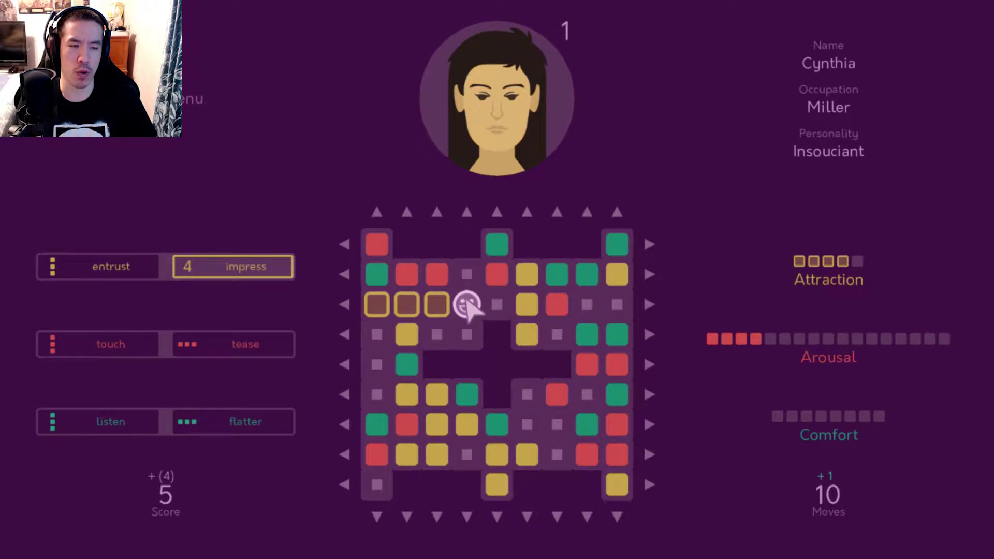
left_click(466, 214)
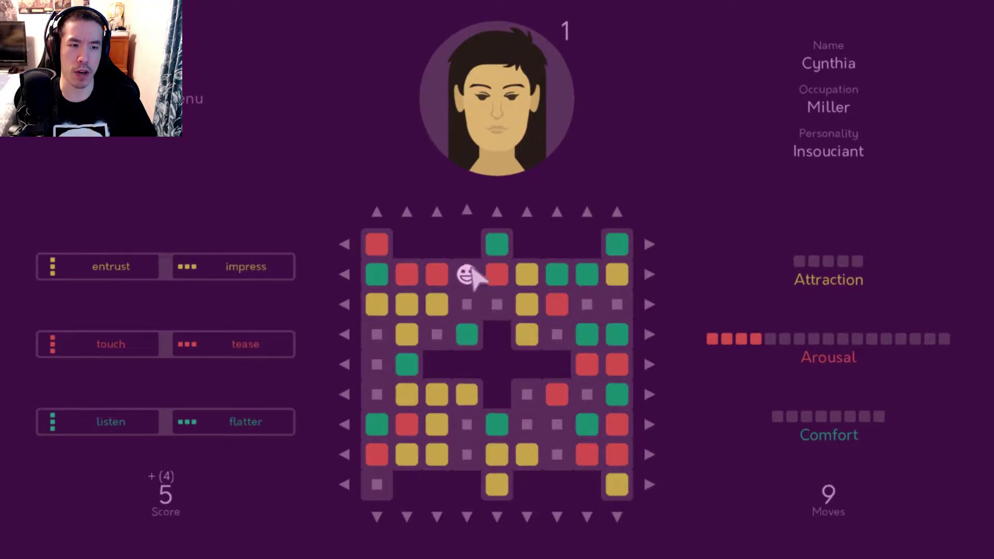
left_click(377, 516)
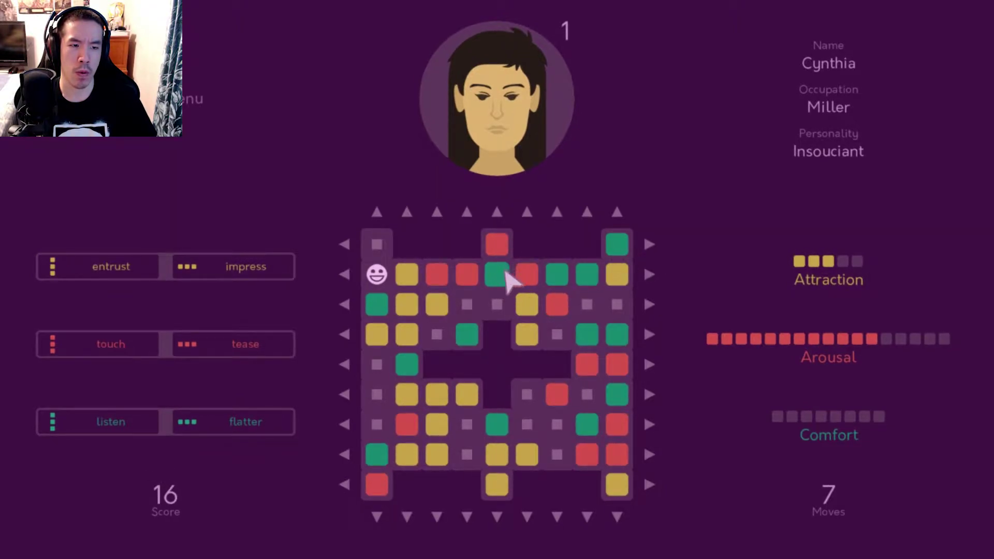
Clear red, yellow and green matches until Cynthia's date succeeds with score 75.
left_click_drag(504, 260, 499, 273)
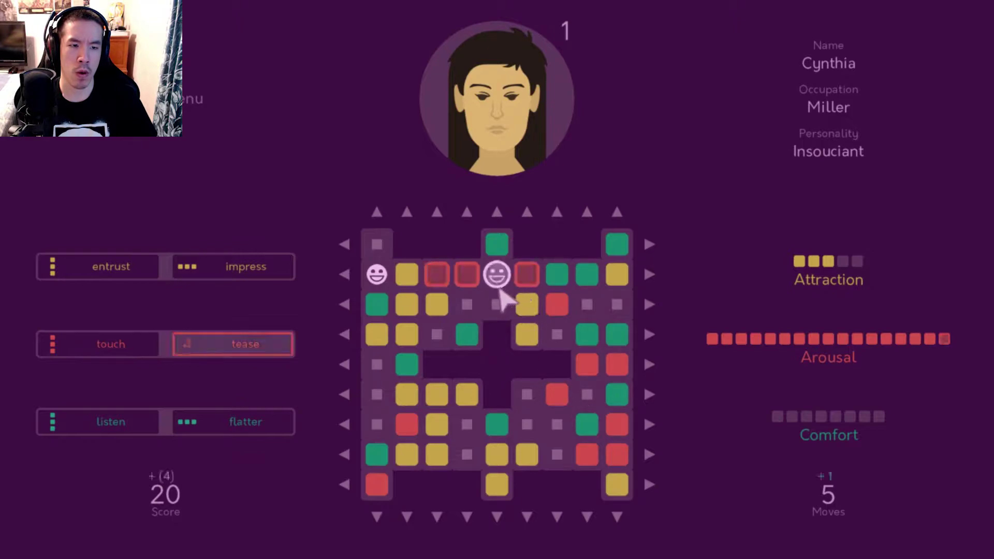
left_click(411, 307)
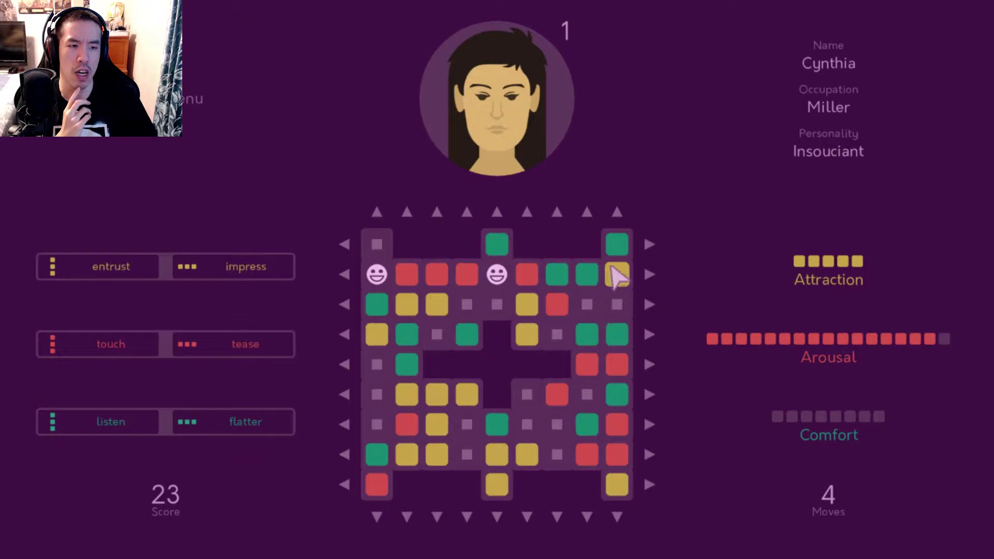
left_click(621, 286)
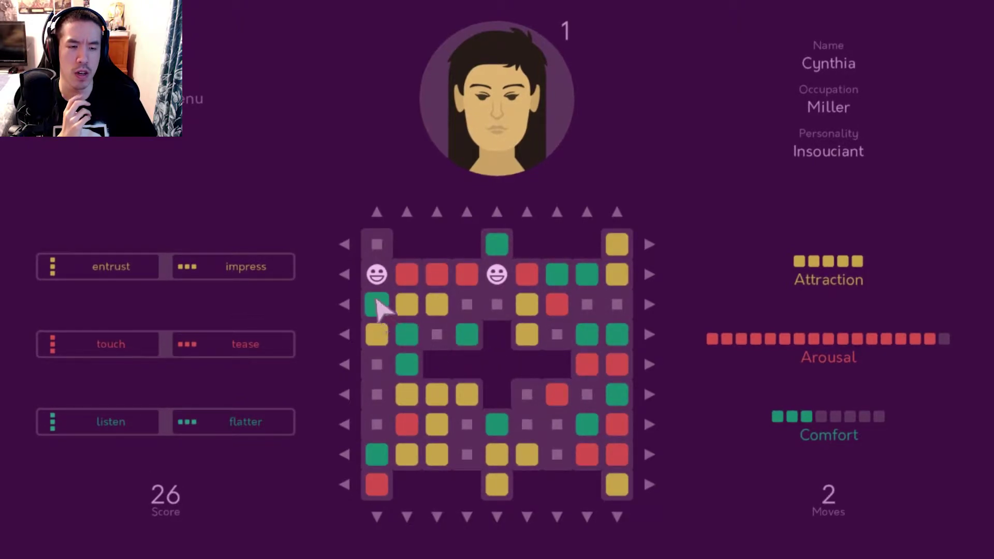
mouse_move(497, 274)
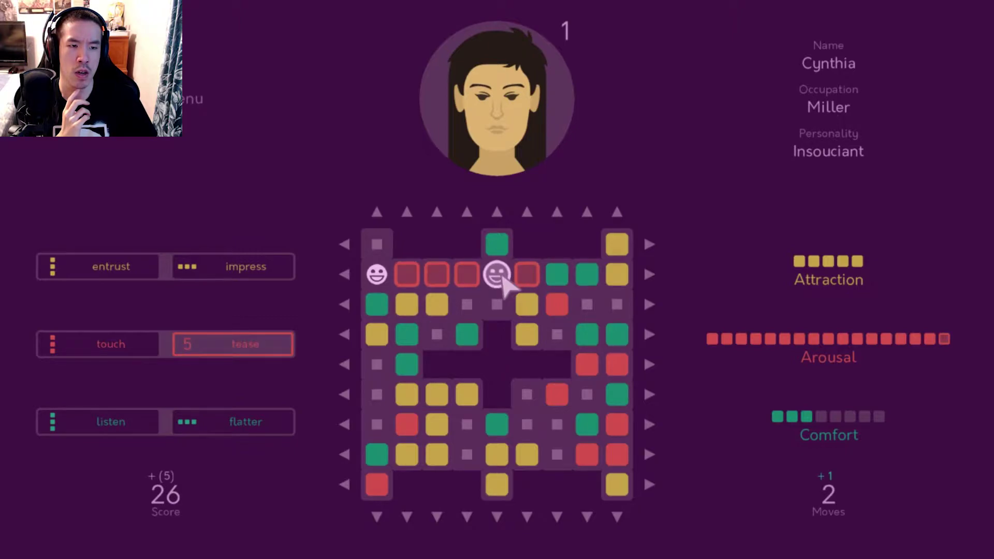
left_click_drag(505, 286, 538, 286)
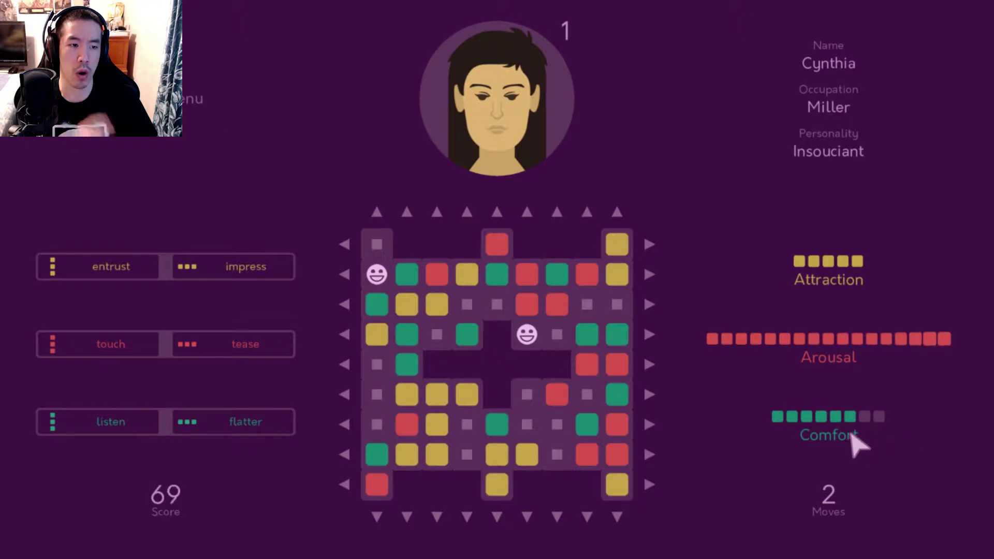
left_click_drag(379, 305, 410, 314)
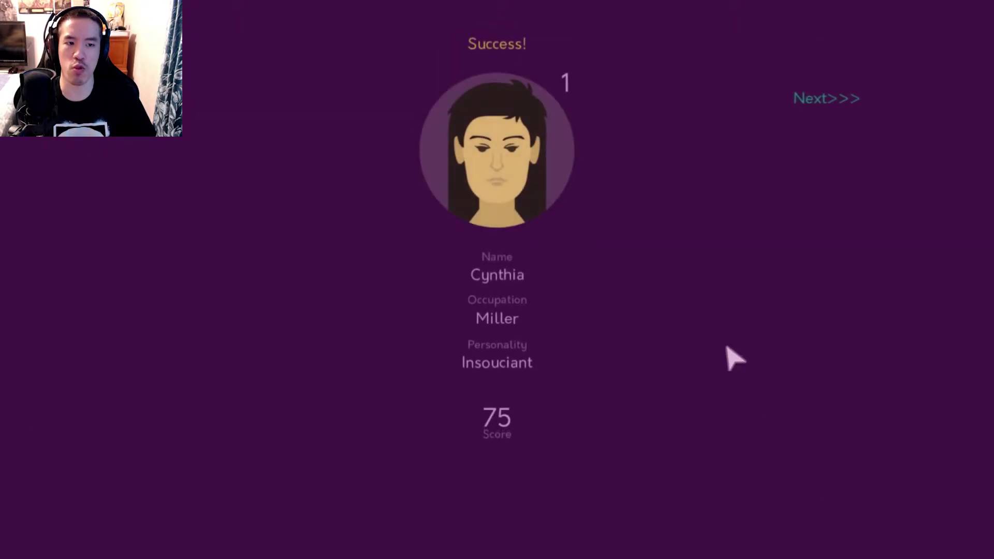
Continue past the Success screen and choose Peggy, the benevolent pilot, as the next date.
left_click(821, 100)
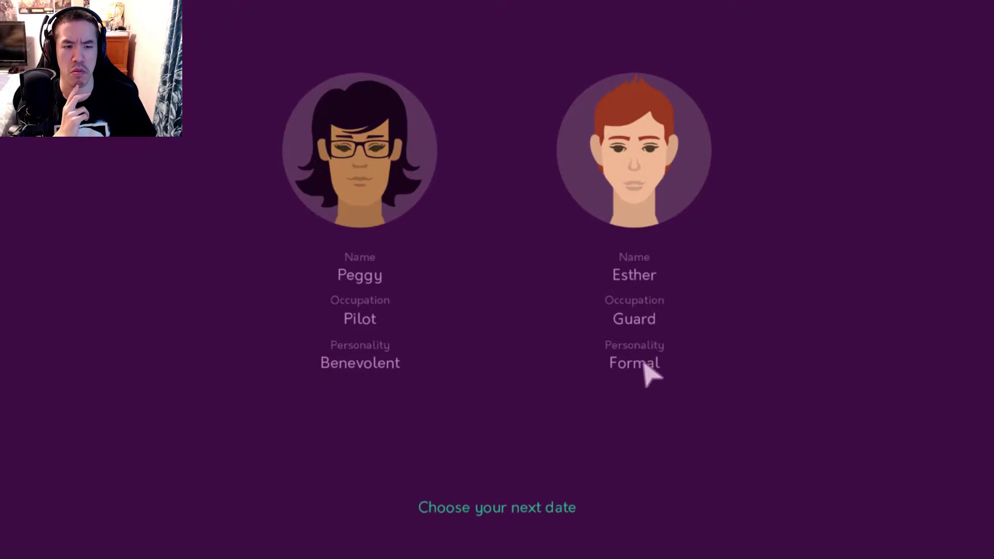
left_click(402, 183)
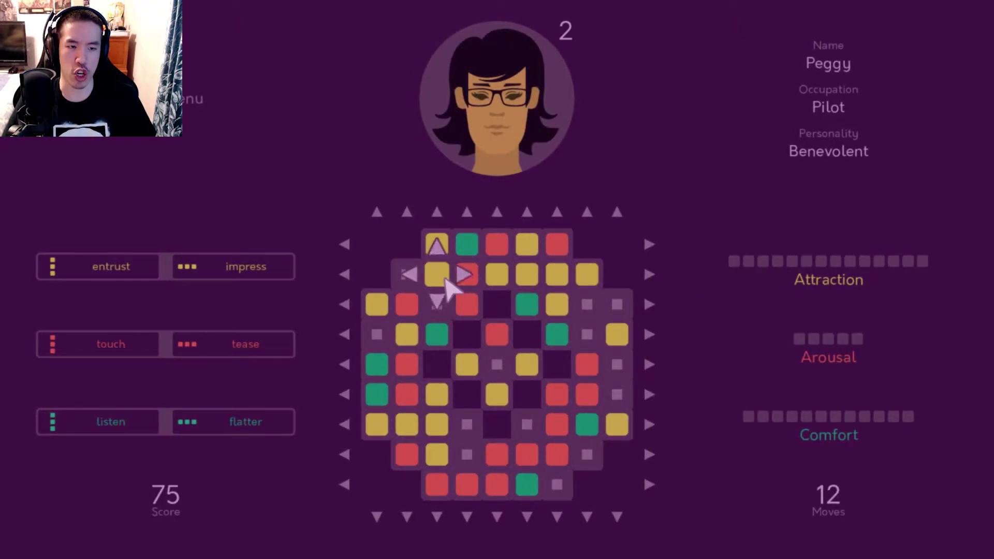
Clear yellow, green flatter and impress matches on Peggy's board, raising the score to 113.
left_click_drag(447, 287, 468, 284)
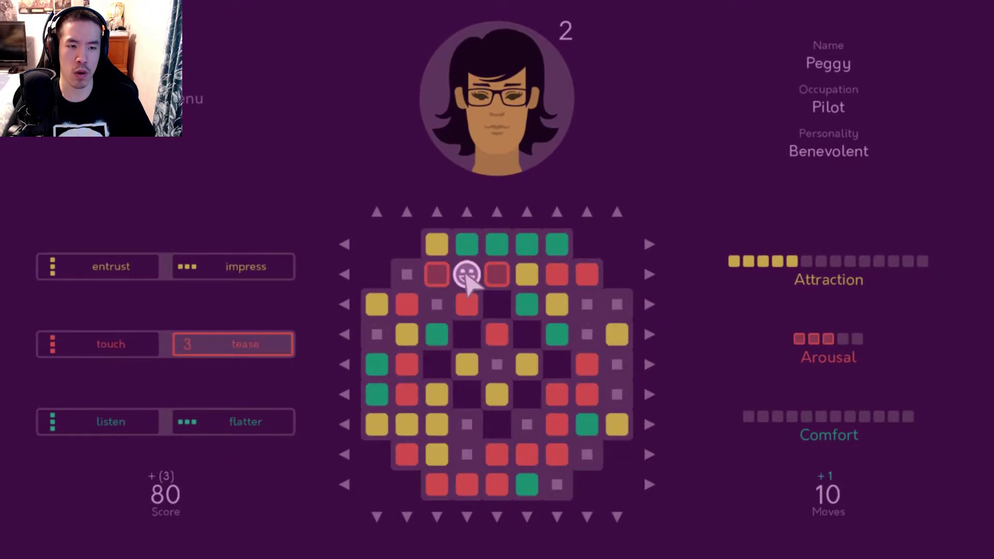
left_click_drag(465, 280, 471, 264)
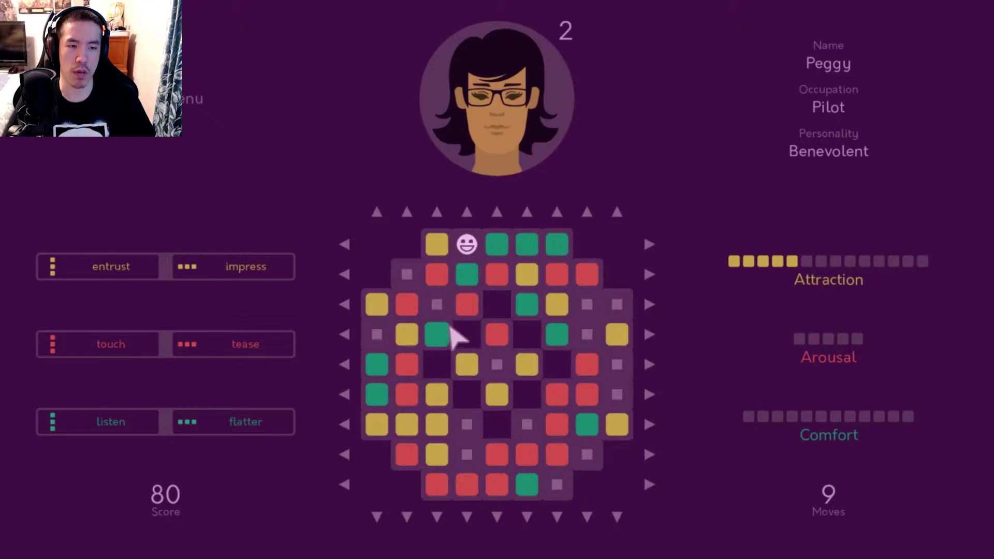
mouse_move(471, 264)
left_mouse_down()
mouse_move(467, 257)
mouse_move(484, 285)
mouse_move(515, 455)
mouse_move(496, 497)
mouse_move(555, 472)
left_mouse_up()
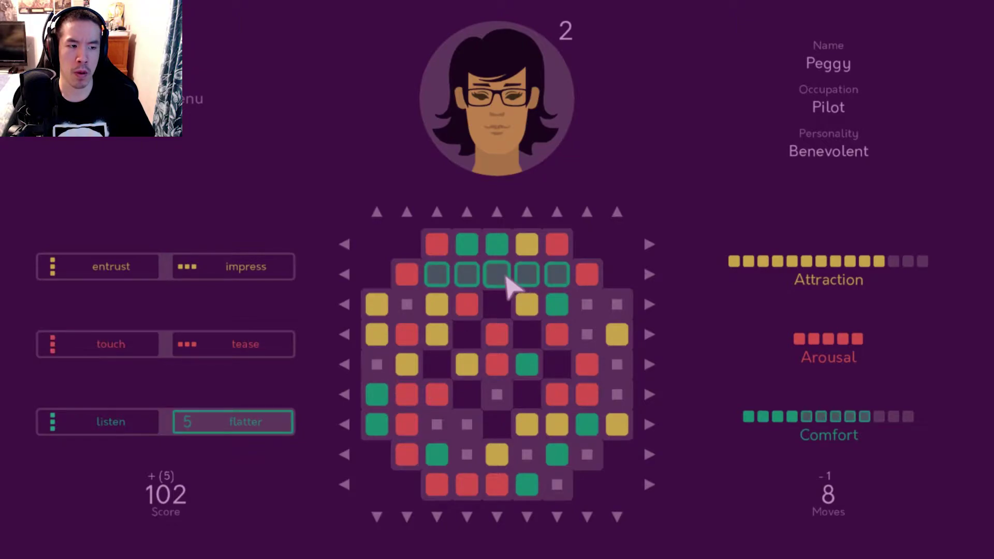
left_click_drag(508, 287, 509, 288)
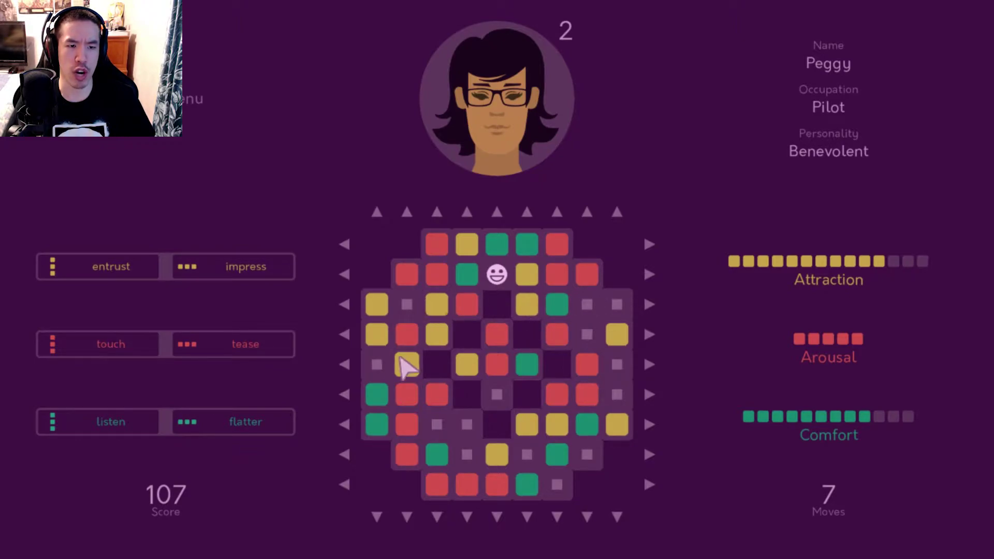
mouse_move(403, 365)
left_mouse_down()
mouse_move(409, 346)
mouse_move(411, 354)
left_mouse_up()
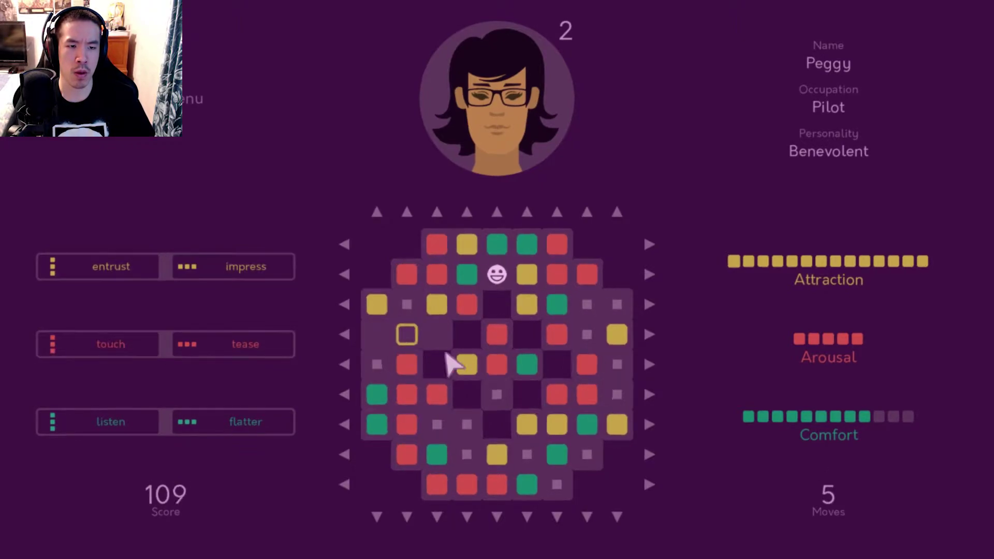
left_click_drag(407, 412, 415, 412)
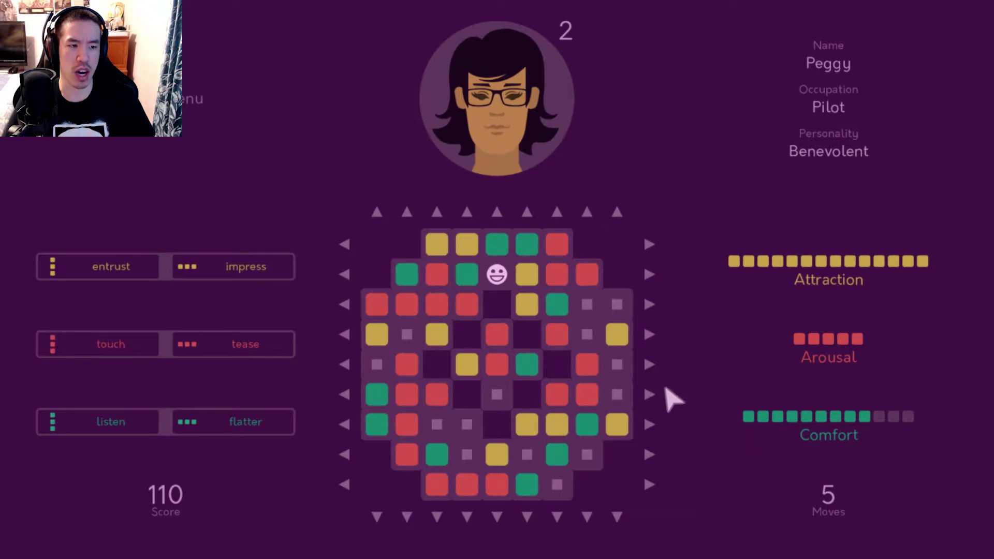
left_click_drag(476, 278, 472, 256)
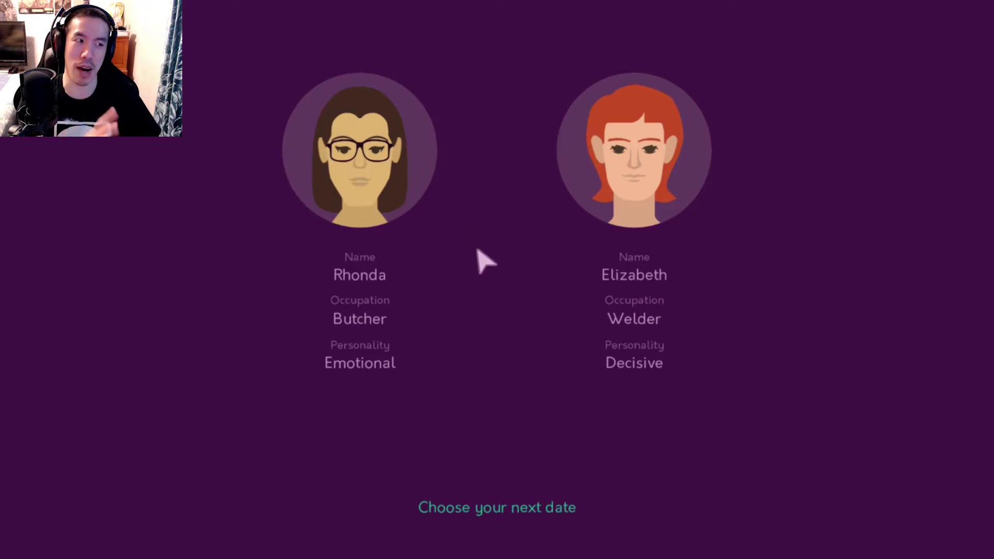
Choose Elizabeth the welder and clear yellow entrust, red touch and green chain matches.
left_click(621, 151)
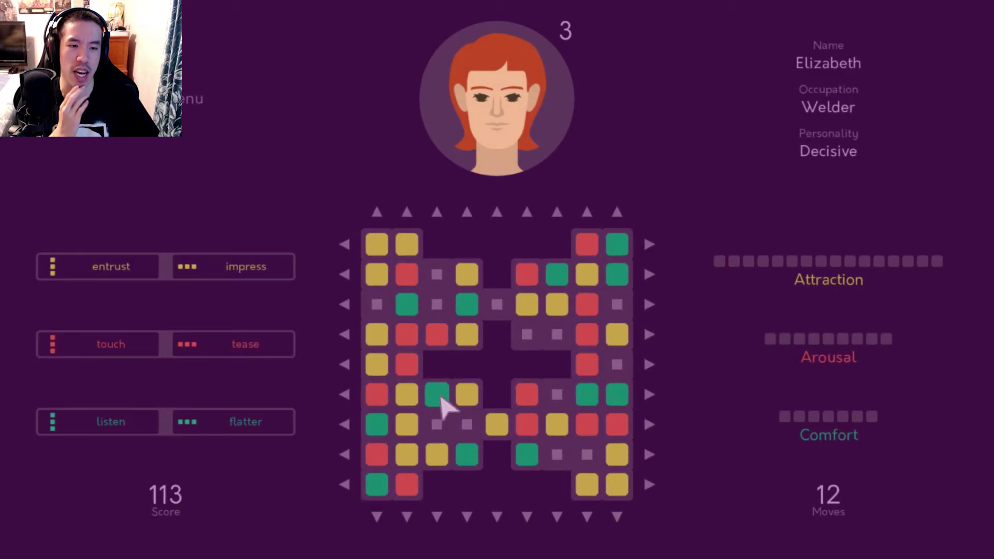
left_click_drag(388, 377, 410, 373)
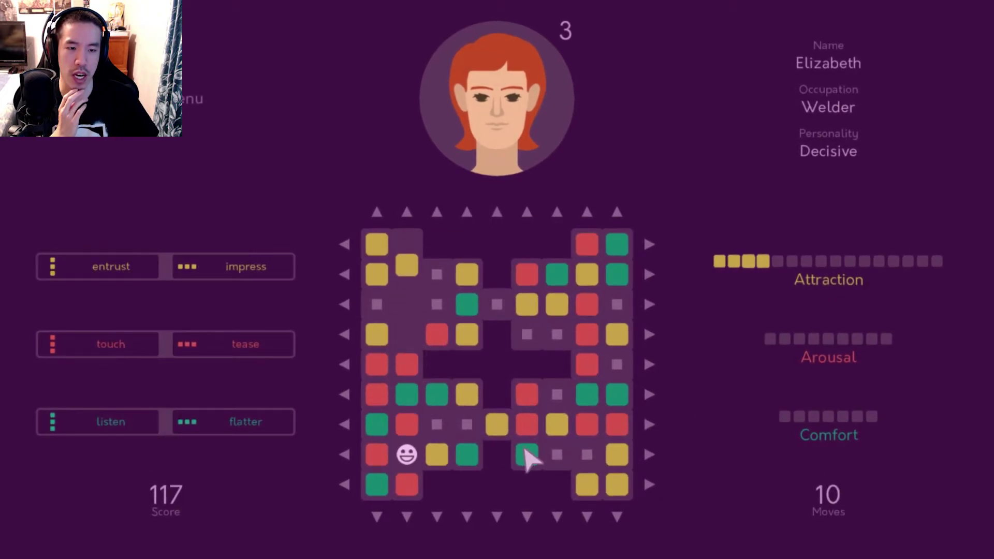
mouse_move(406, 454)
left_mouse_down()
mouse_move(399, 444)
mouse_move(412, 435)
left_mouse_up()
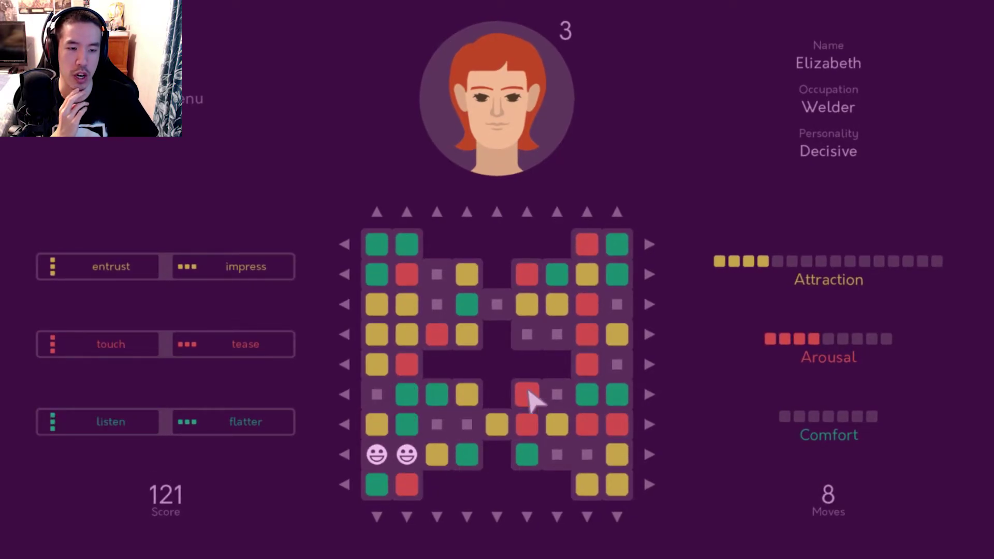
left_click_drag(376, 303, 376, 364)
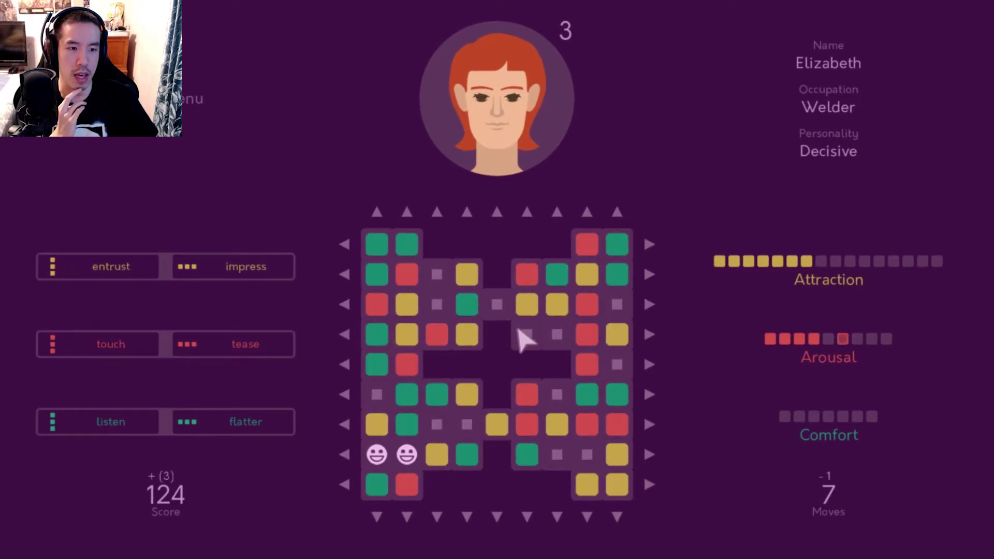
left_click_drag(586, 304, 595, 355)
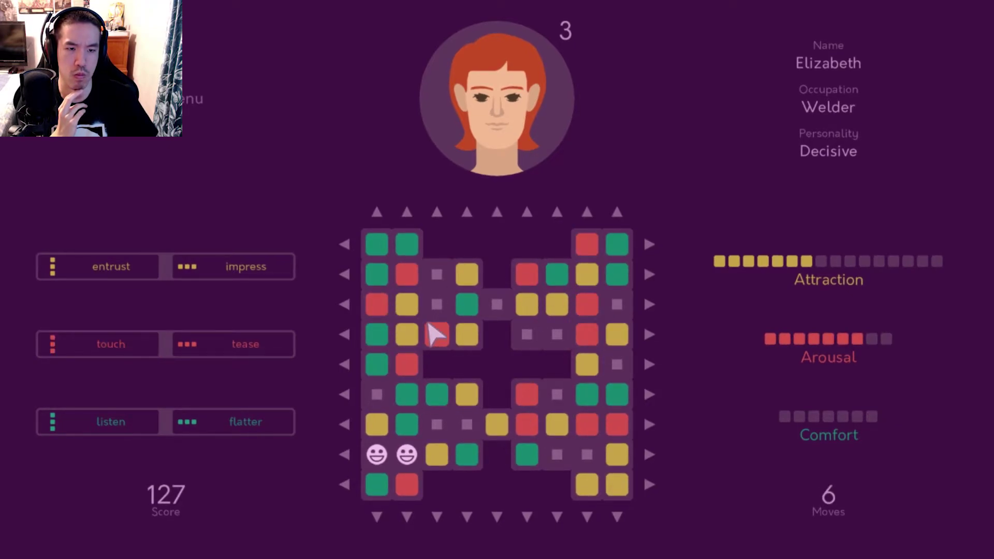
left_click_drag(407, 395, 407, 457)
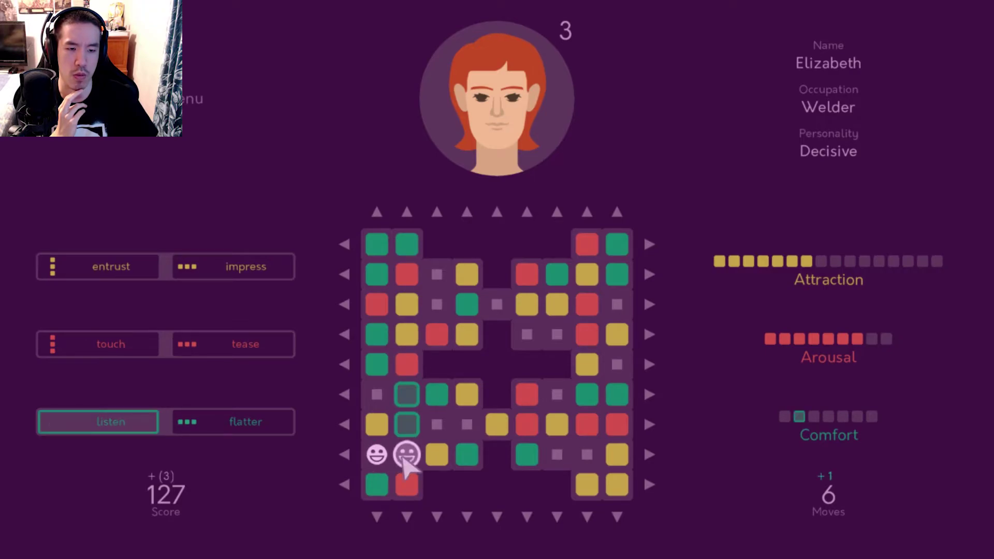
left_click_drag(382, 462, 405, 458)
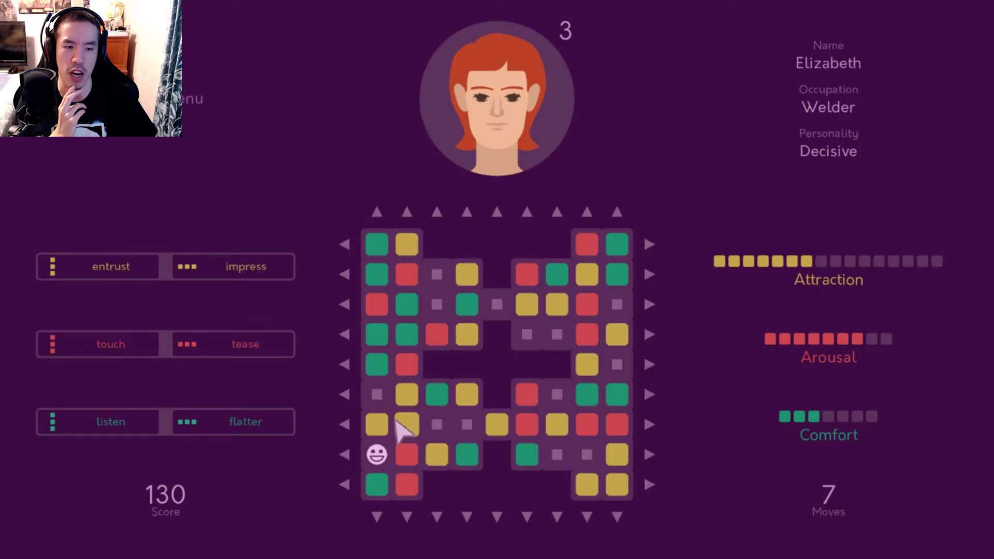
Clear the left-column chains and yellow and red matches until moves run out at score 144.
left_click_drag(394, 313, 377, 311)
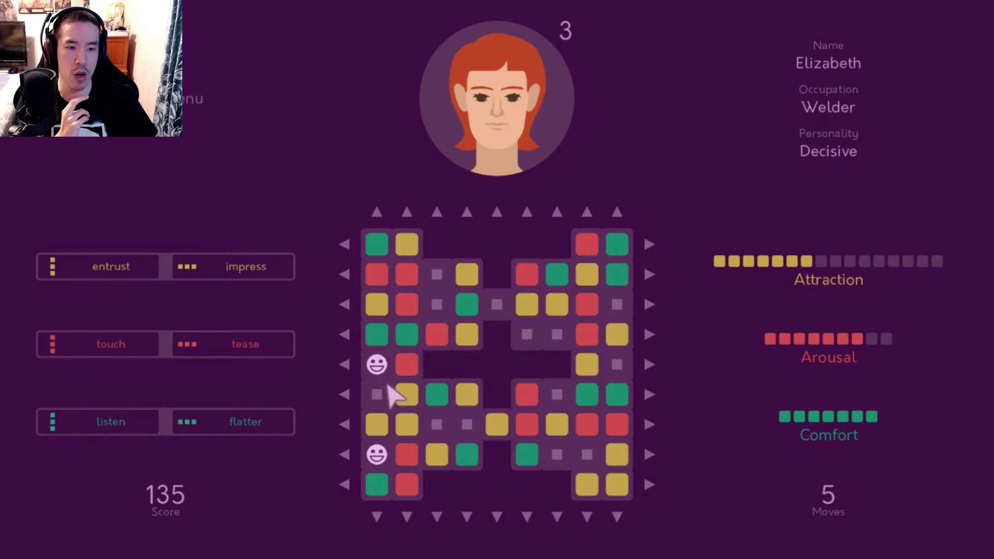
left_click(401, 365)
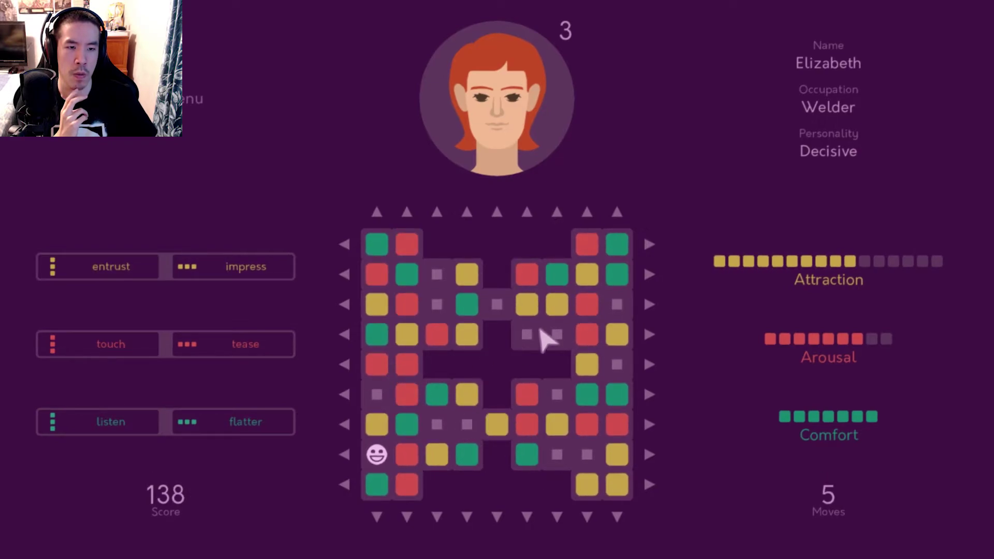
left_click_drag(588, 301, 585, 326)
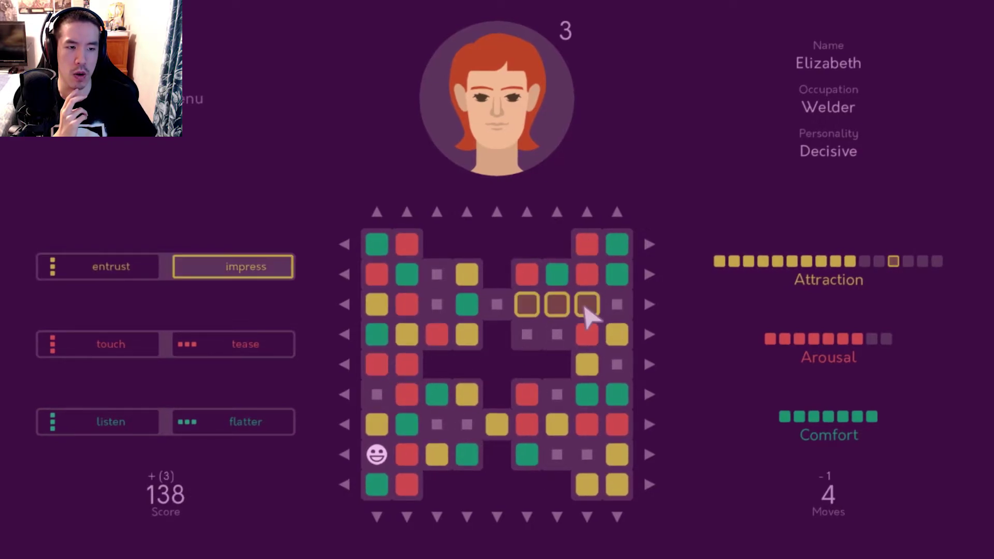
left_click(587, 328)
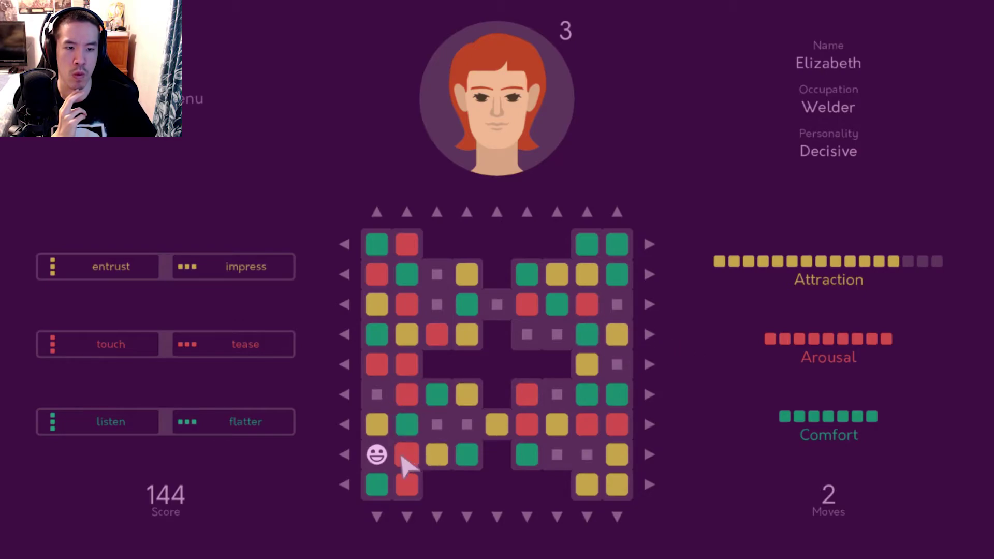
mouse_move(620, 335)
left_mouse_down()
mouse_move(581, 342)
mouse_move(591, 342)
left_mouse_up()
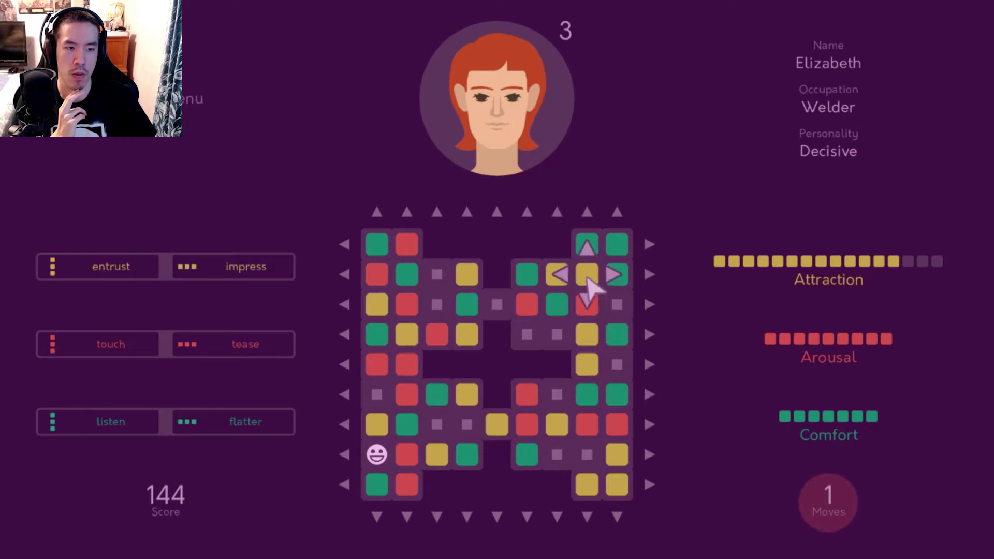
left_click_drag(590, 336, 587, 283)
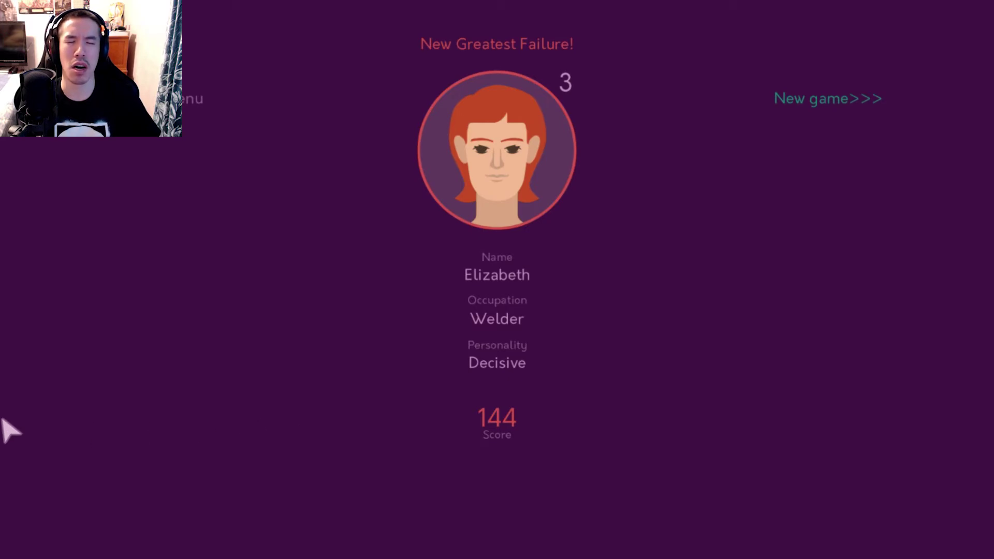
Choose <<<Menu on the Greatest Failure screen to return to the main menu.
left_click(186, 97)
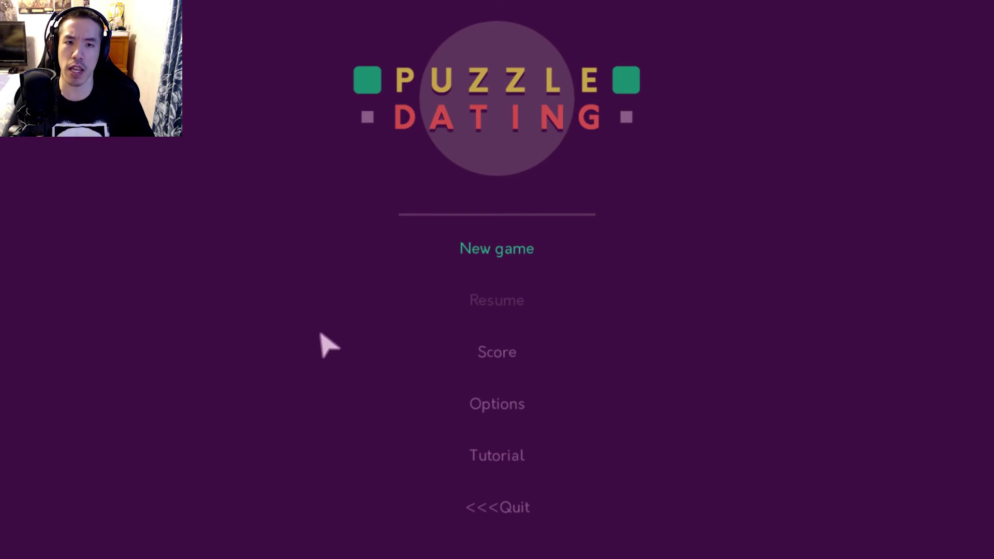
left_click(500, 355)
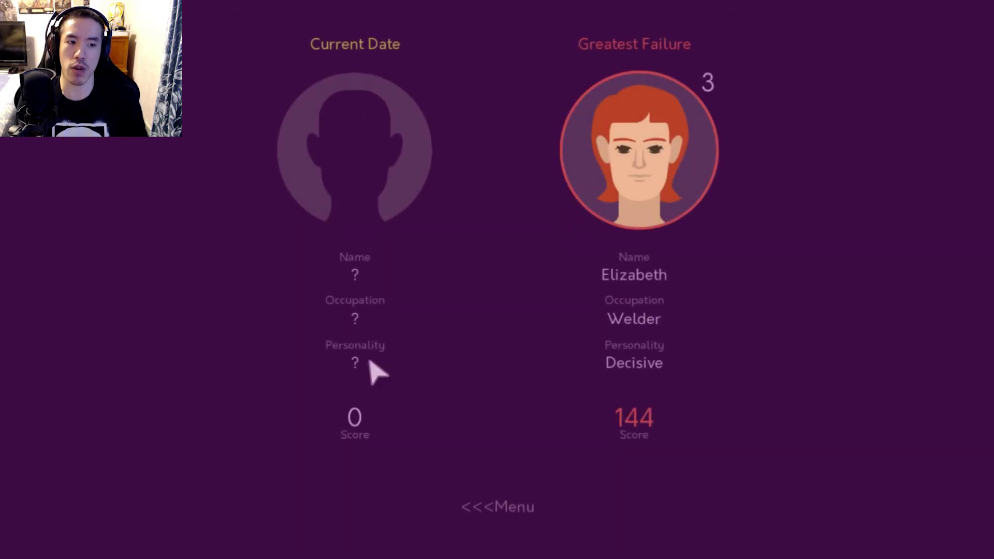